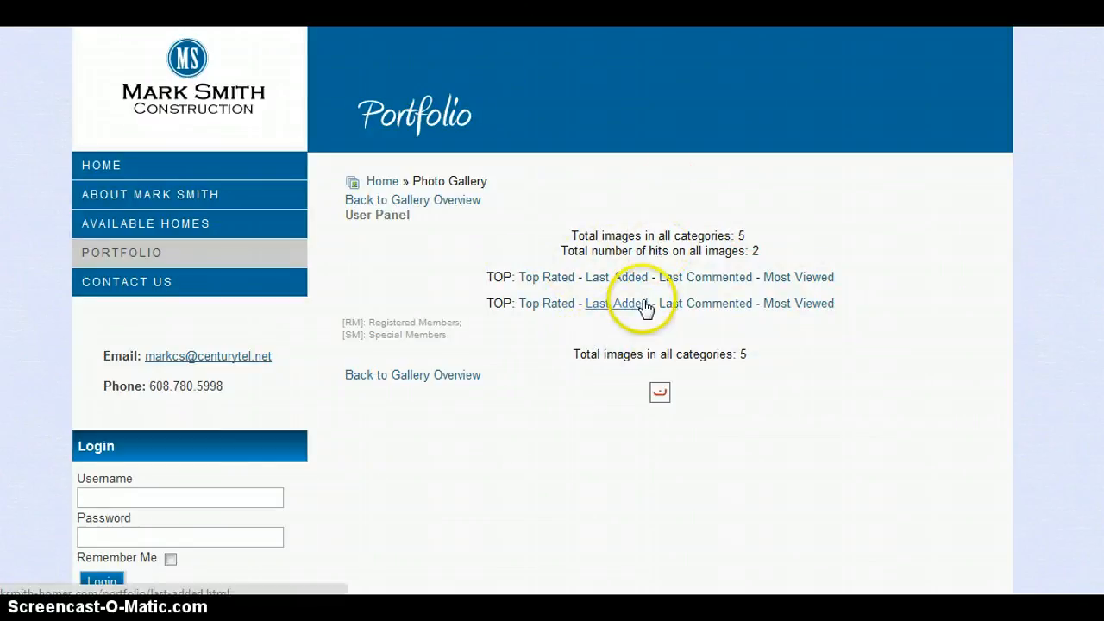
# Step: Log in to the Joomla site with the account's username and password
pyautogui.click(159, 489)
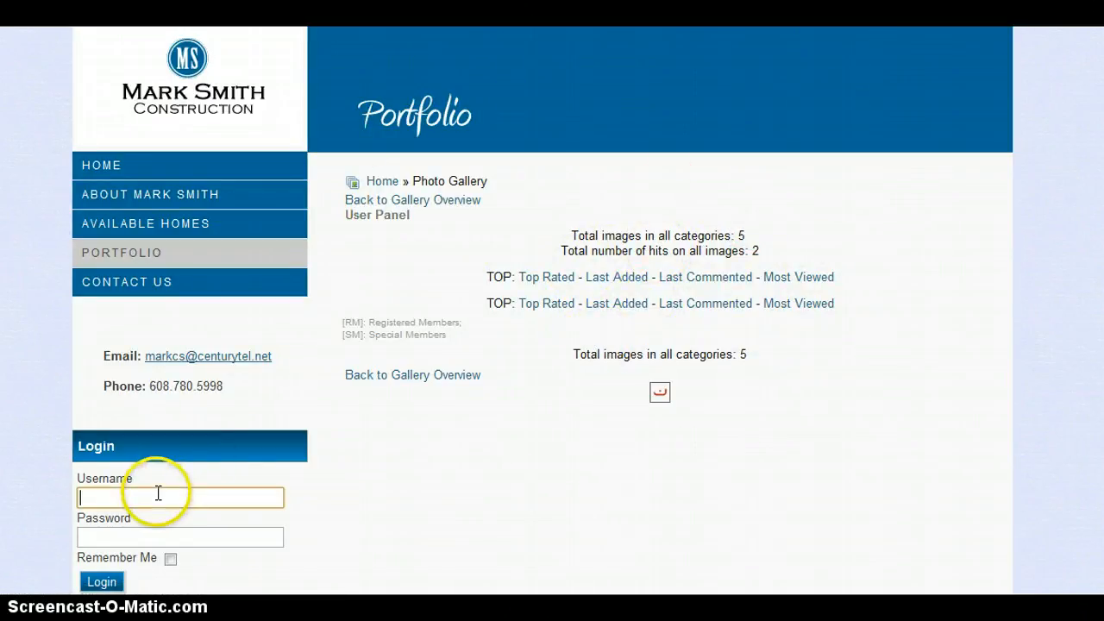
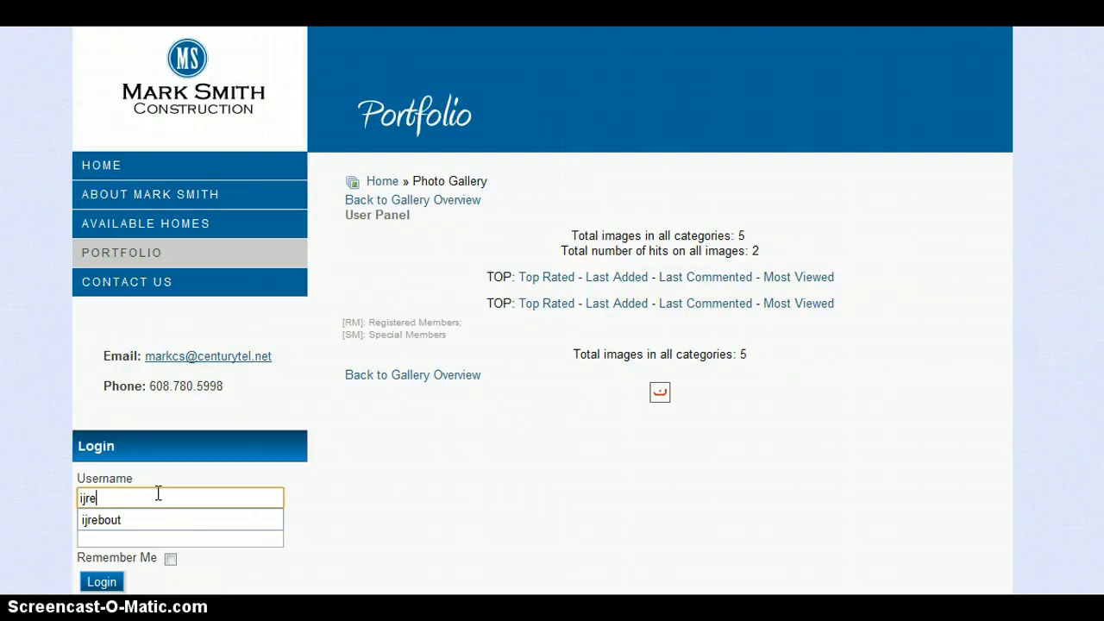
pyautogui.press('Tab')
pyautogui.write('•••••••')
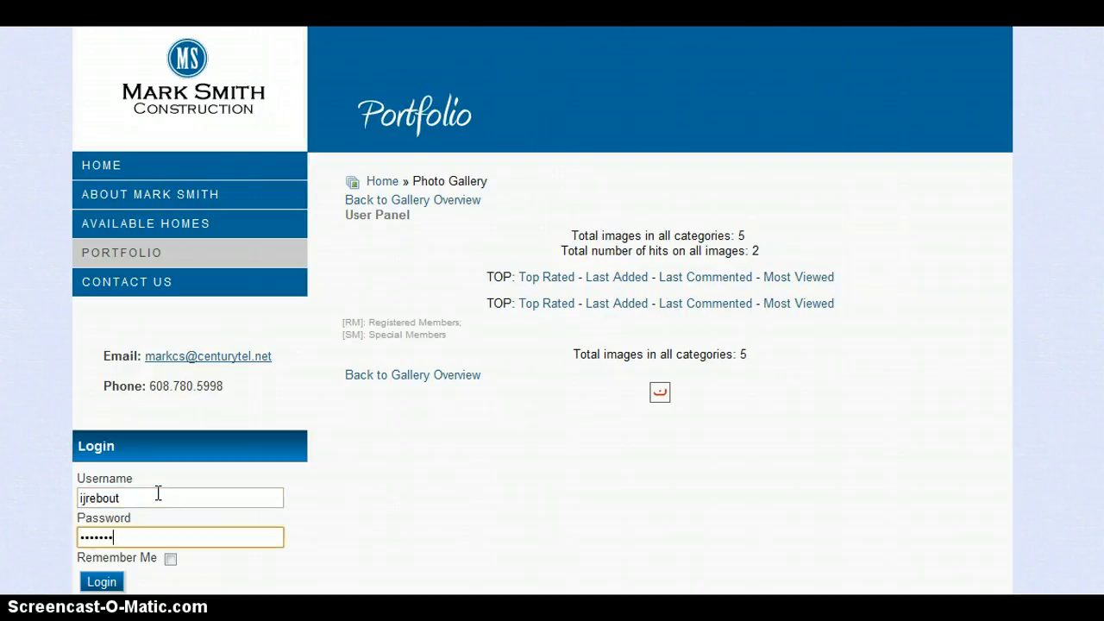
pyautogui.write('•')
pyautogui.press('Return')
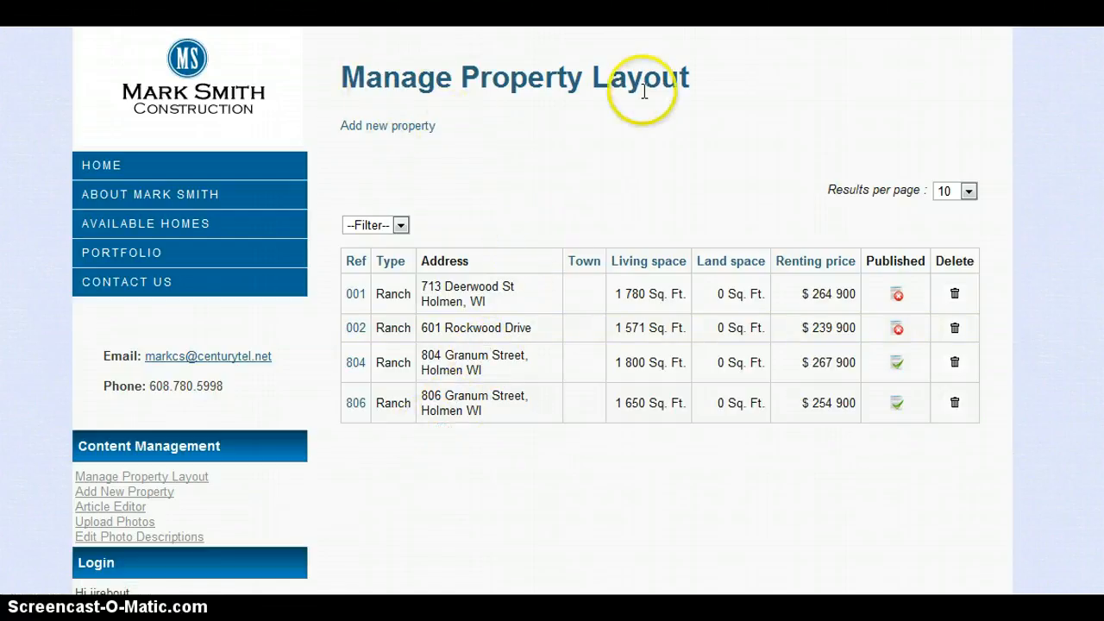
# Step: Go from Edit Photo Descriptions to the JoomGallery Categories list
pyautogui.click(177, 538)
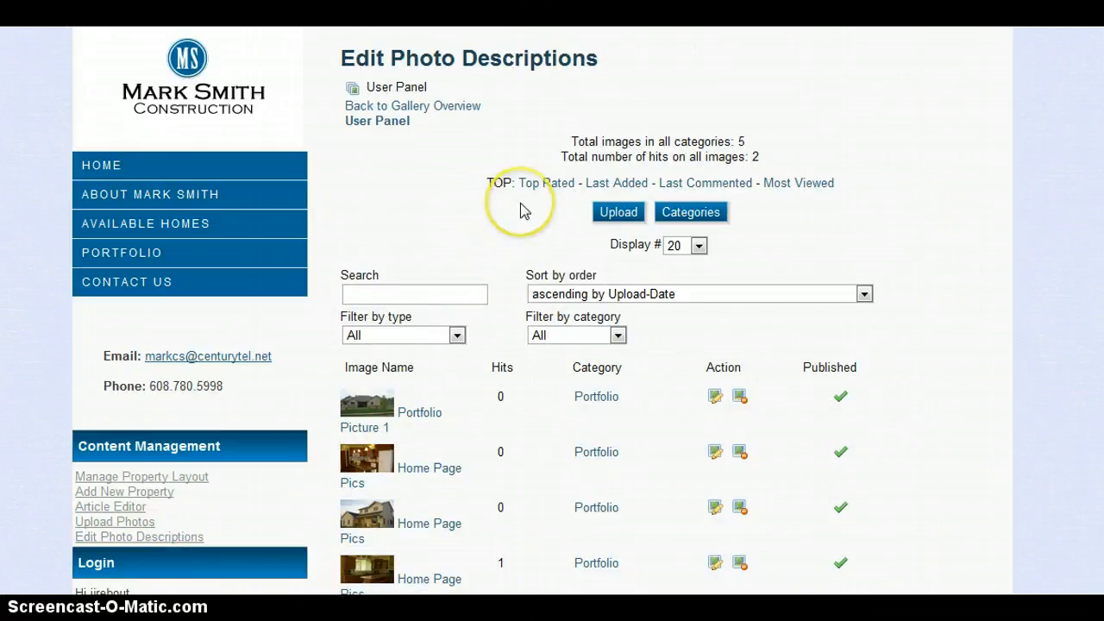
pyautogui.click(700, 218)
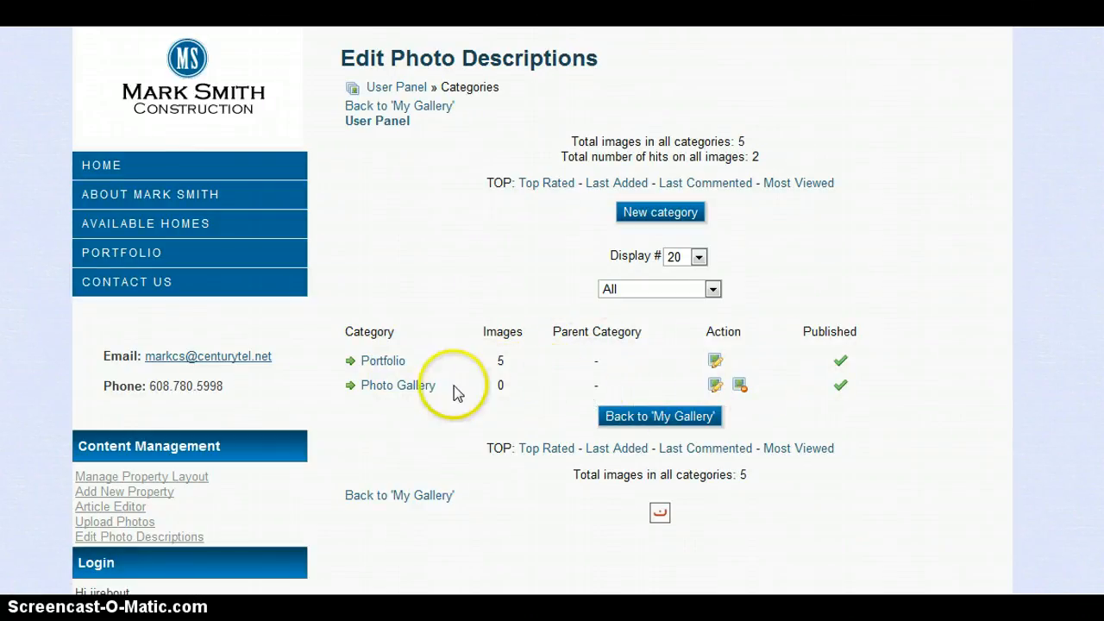
pyautogui.click(659, 215)
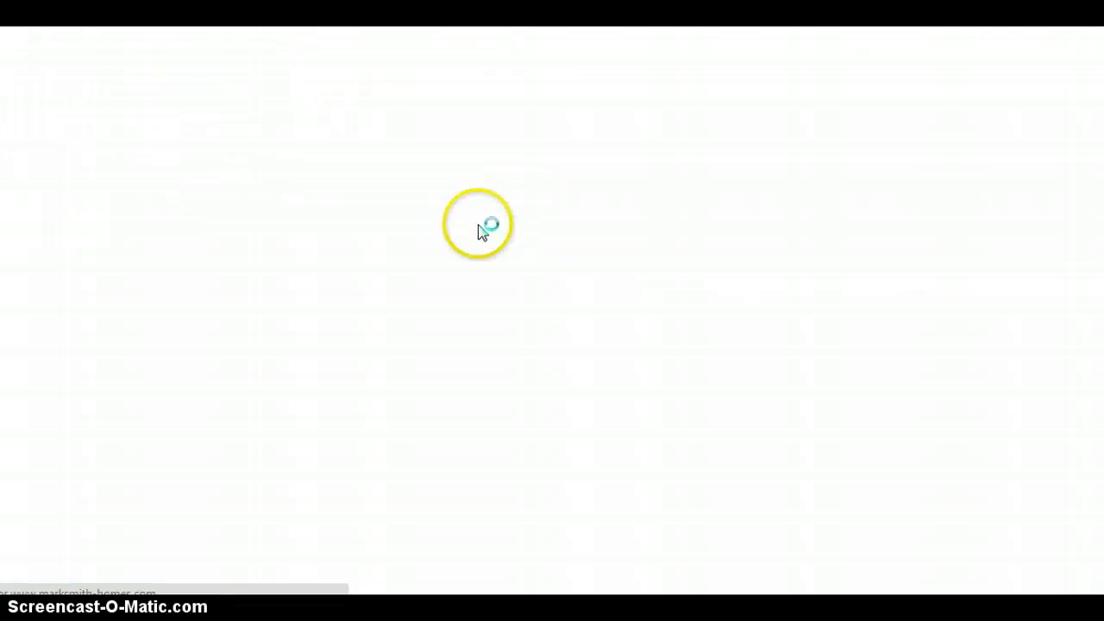
pyautogui.click(582, 245)
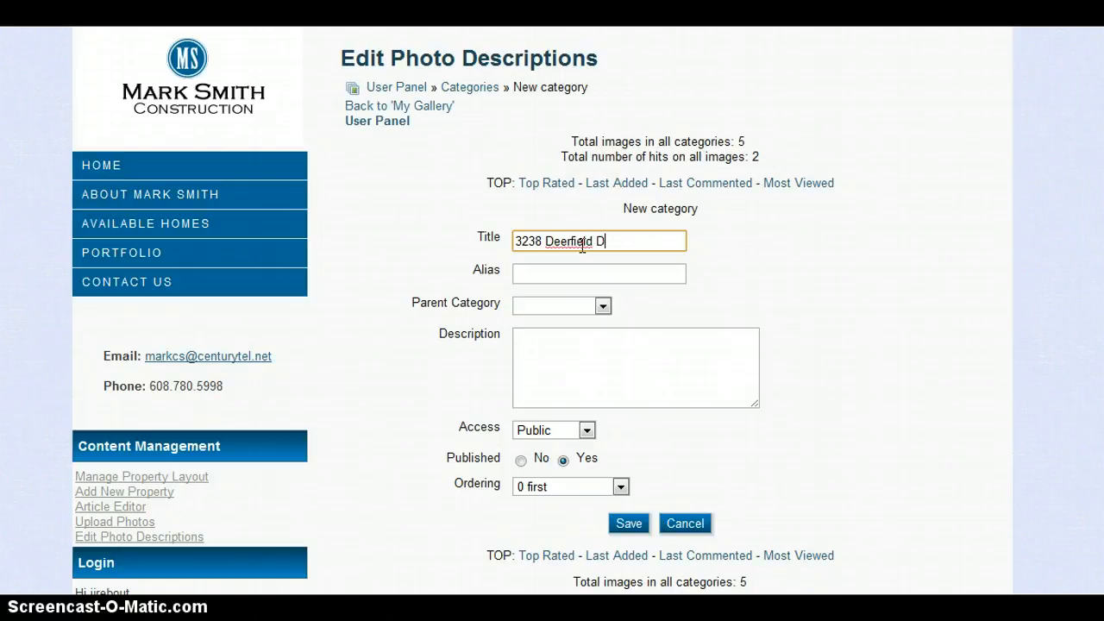
pyautogui.click(680, 266)
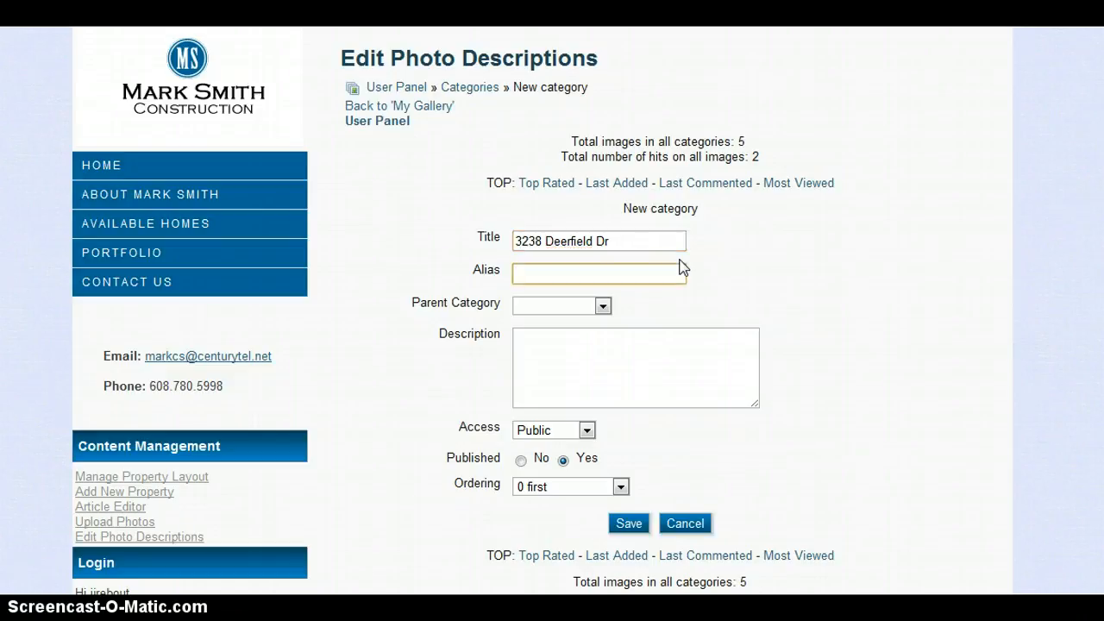
pyautogui.press('Tab')
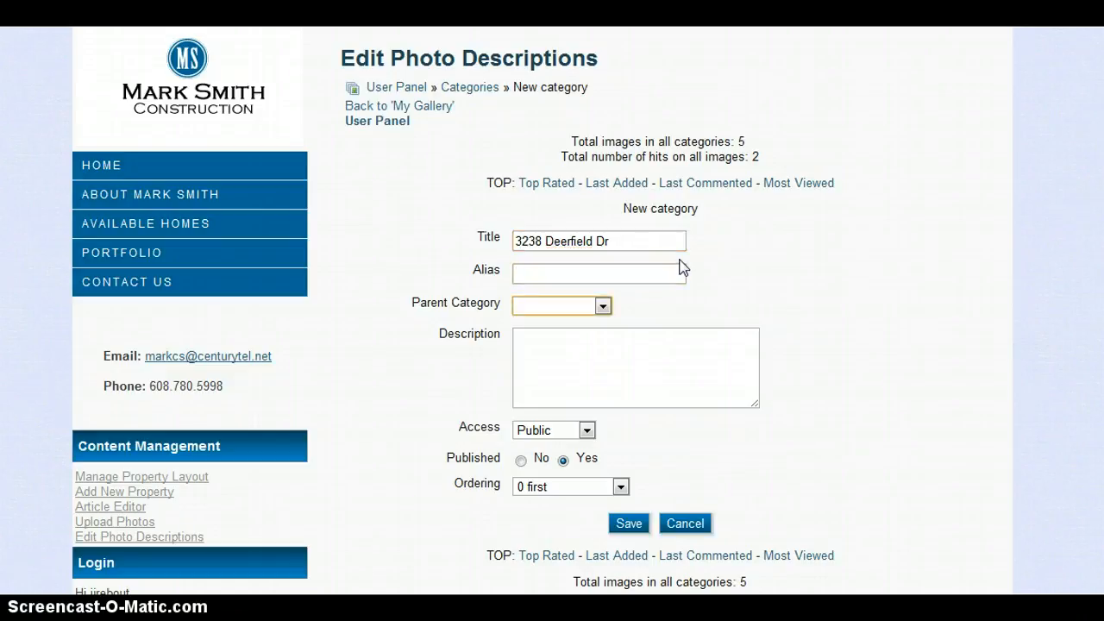
pyautogui.click(527, 308)
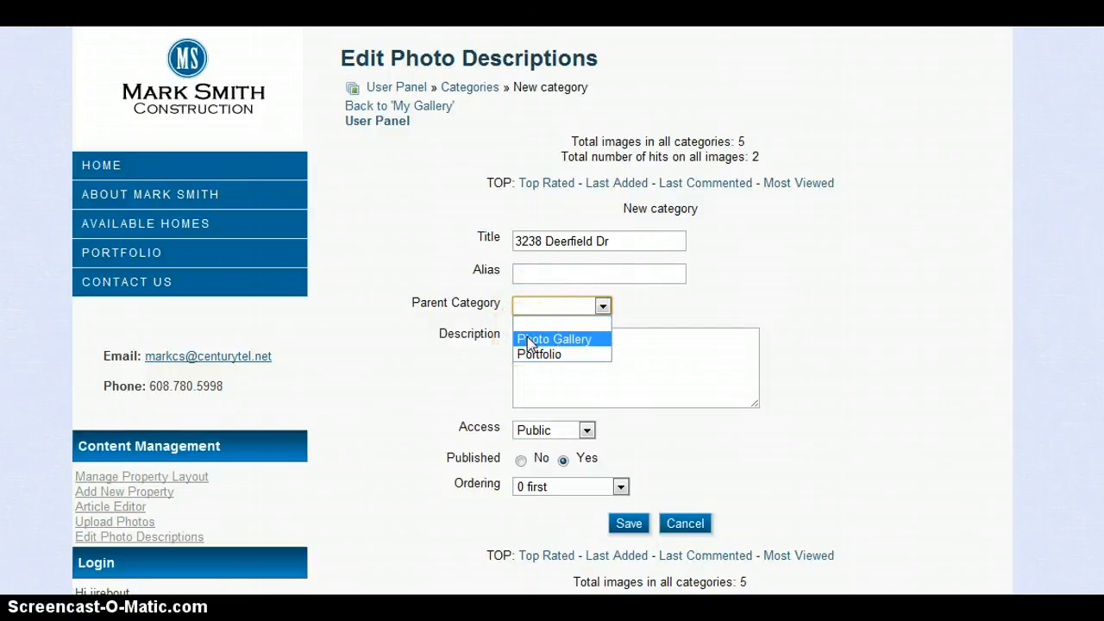
pyautogui.click(528, 342)
pyautogui.click(535, 357)
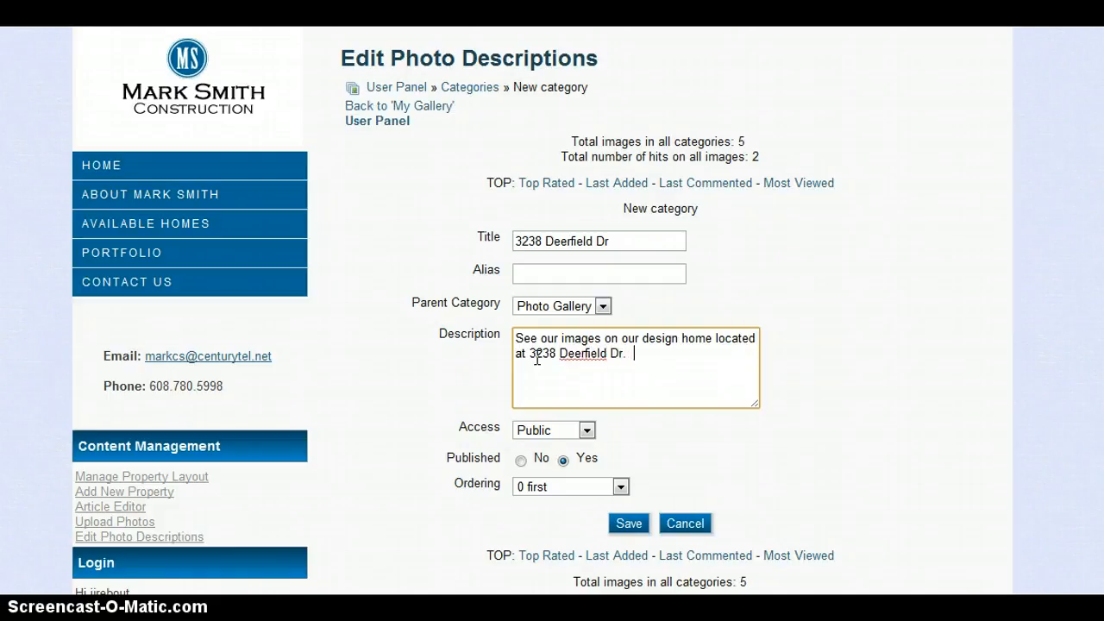
pyautogui.click(608, 366)
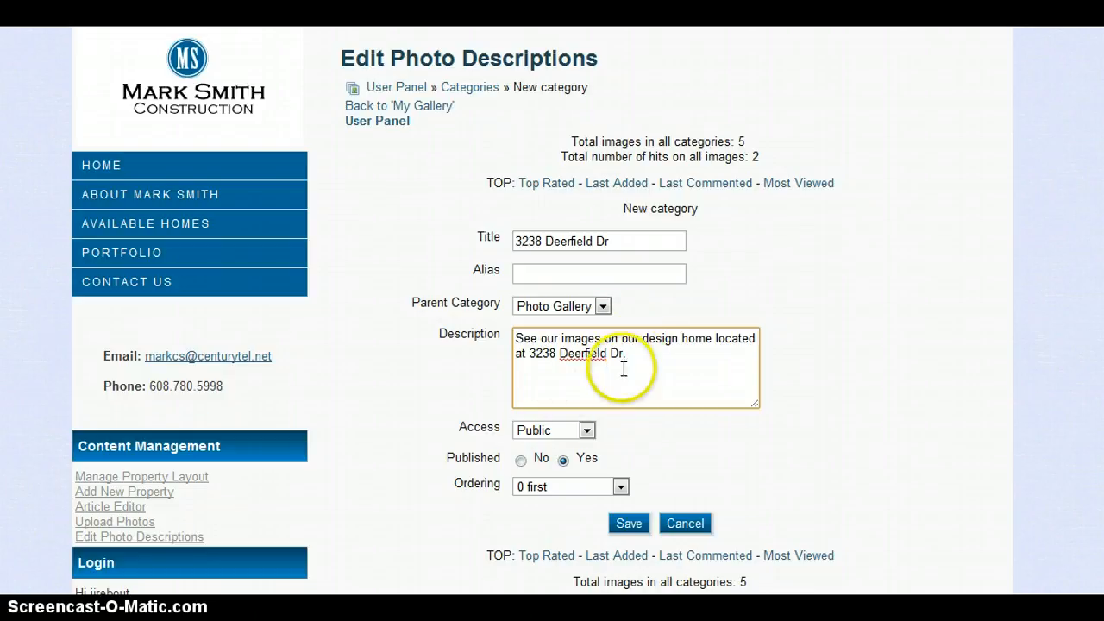
pyautogui.click(840, 393)
pyautogui.scroll(-2, 841, 391)
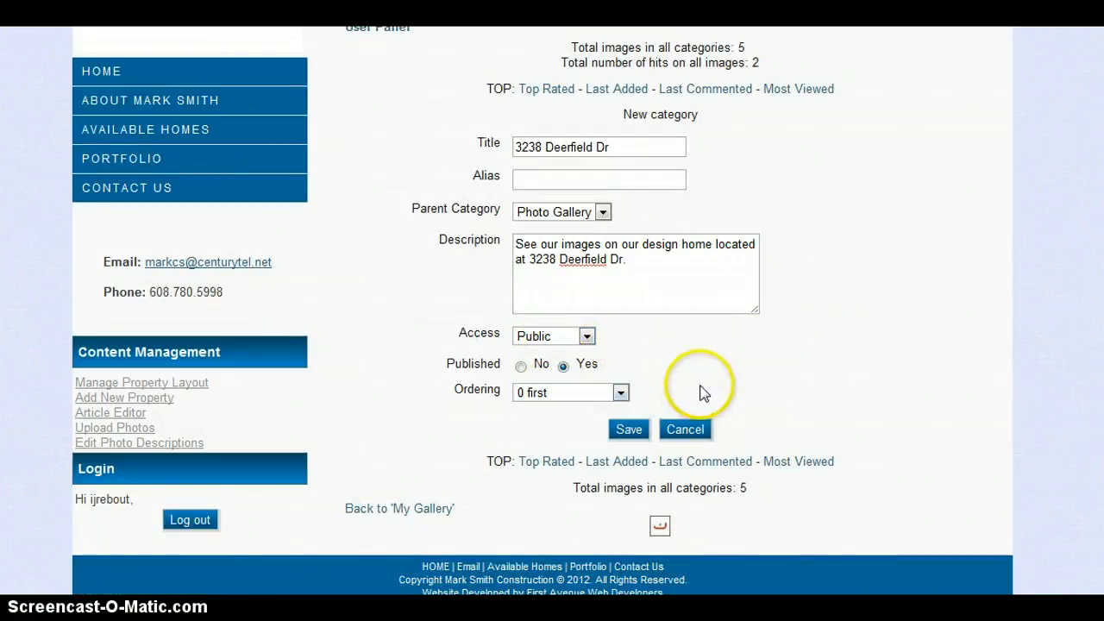
pyautogui.scroll(2, 700, 389)
pyautogui.click(631, 523)
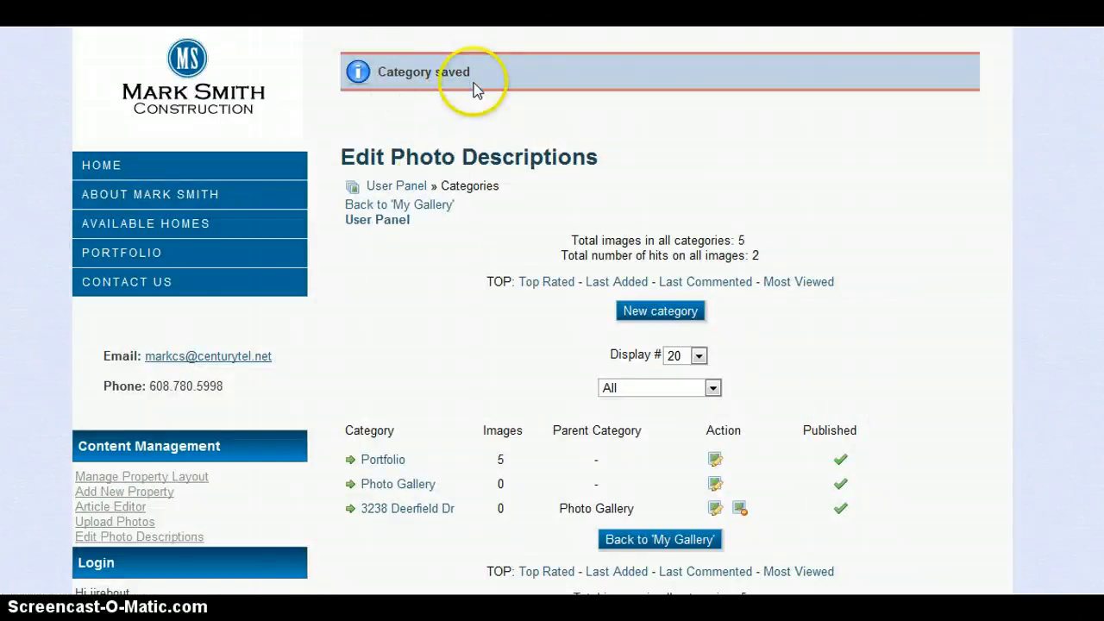
pyautogui.scroll(-2, 407, 255)
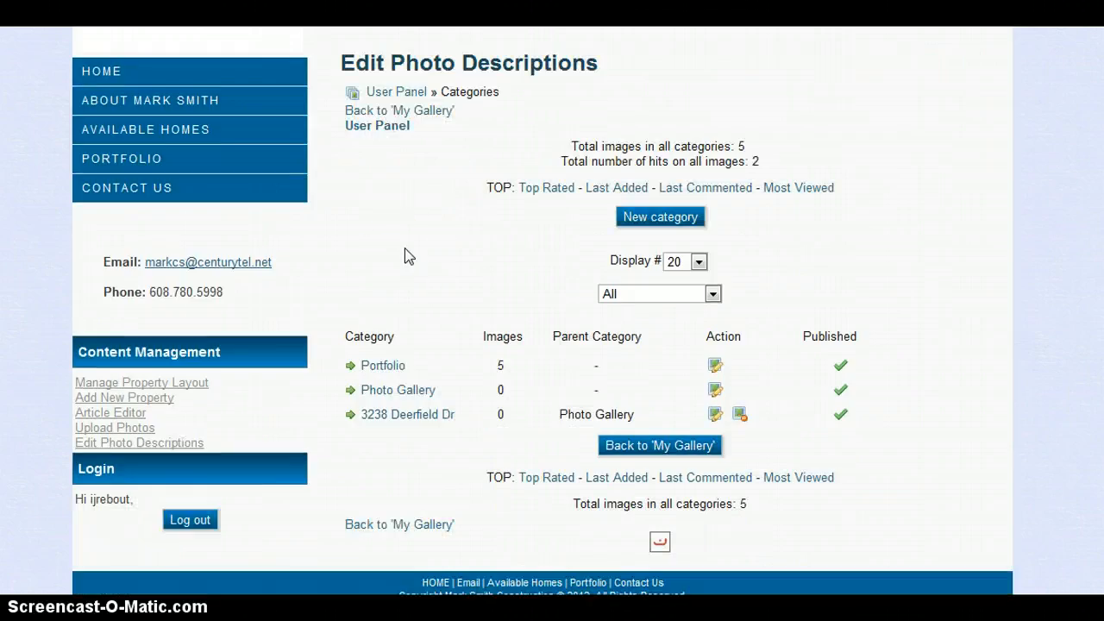
pyautogui.click(122, 443)
pyautogui.scroll(-4, 406, 397)
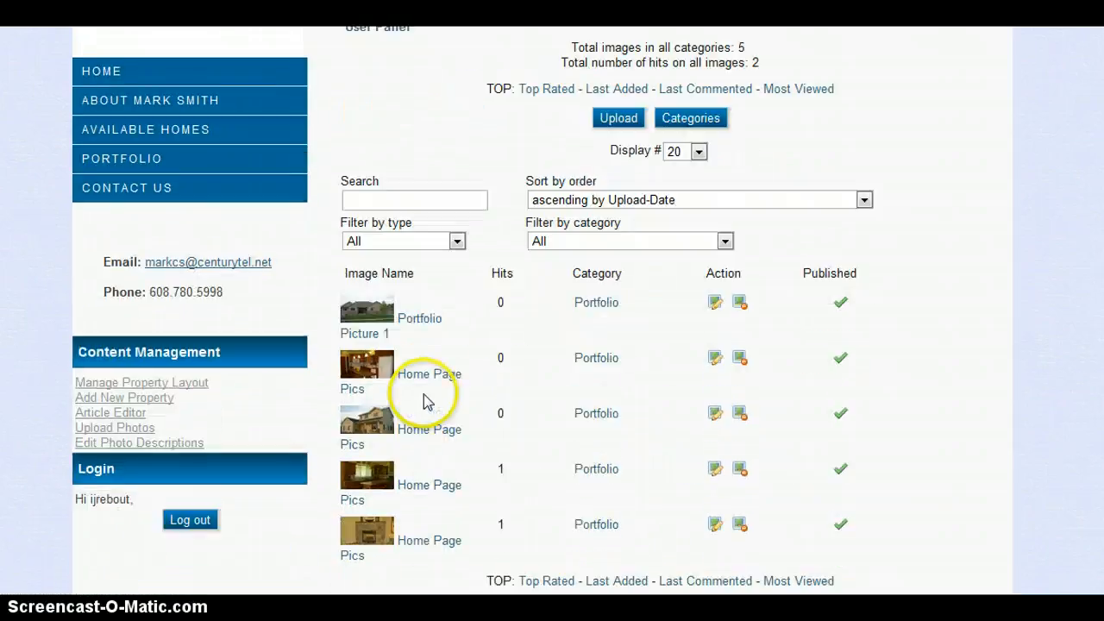
pyautogui.click(586, 145)
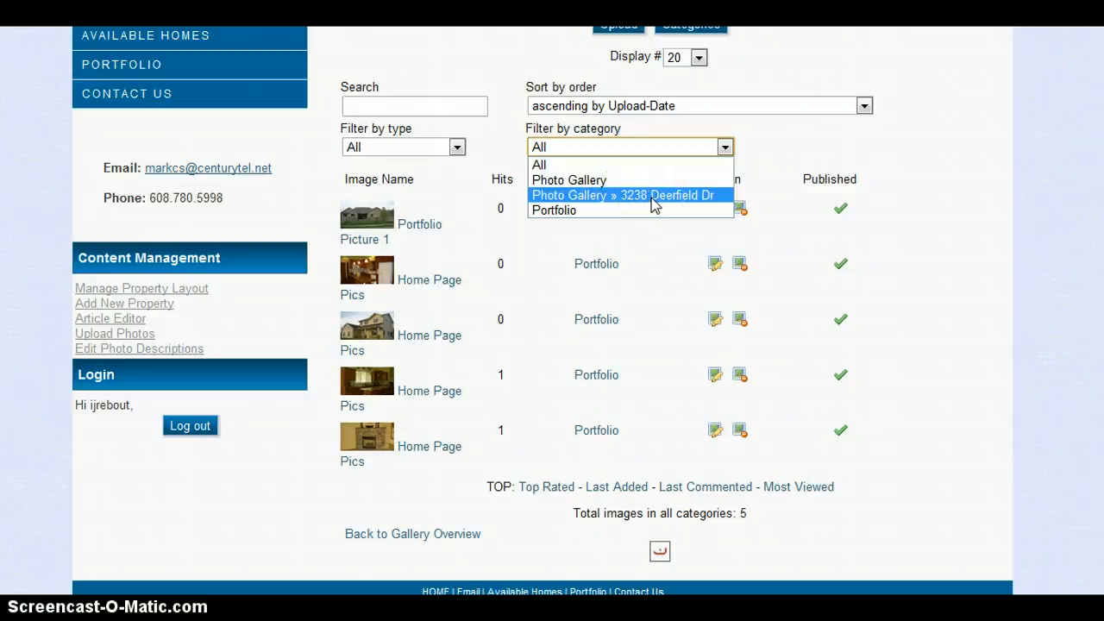
pyautogui.click(229, 487)
pyautogui.scroll(3, 229, 491)
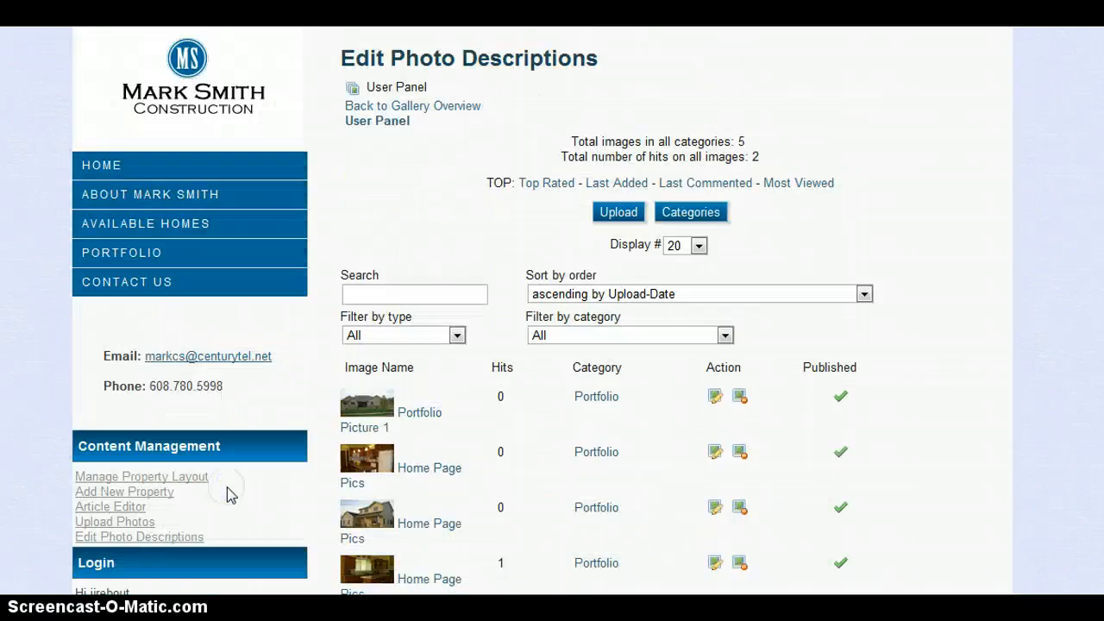
pyautogui.click(141, 253)
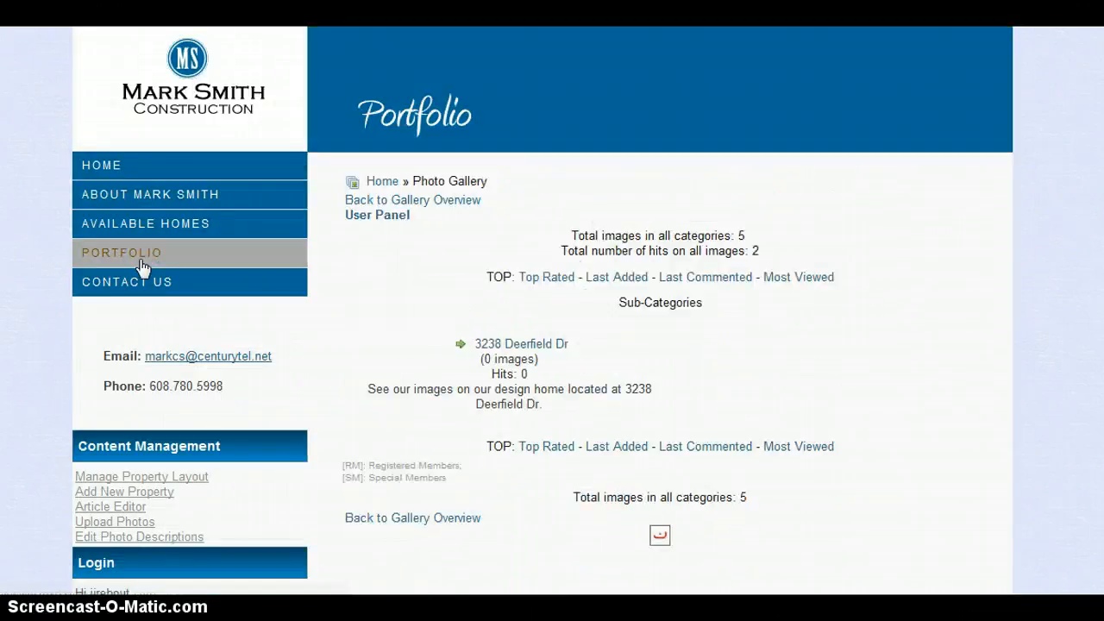
pyautogui.click(512, 347)
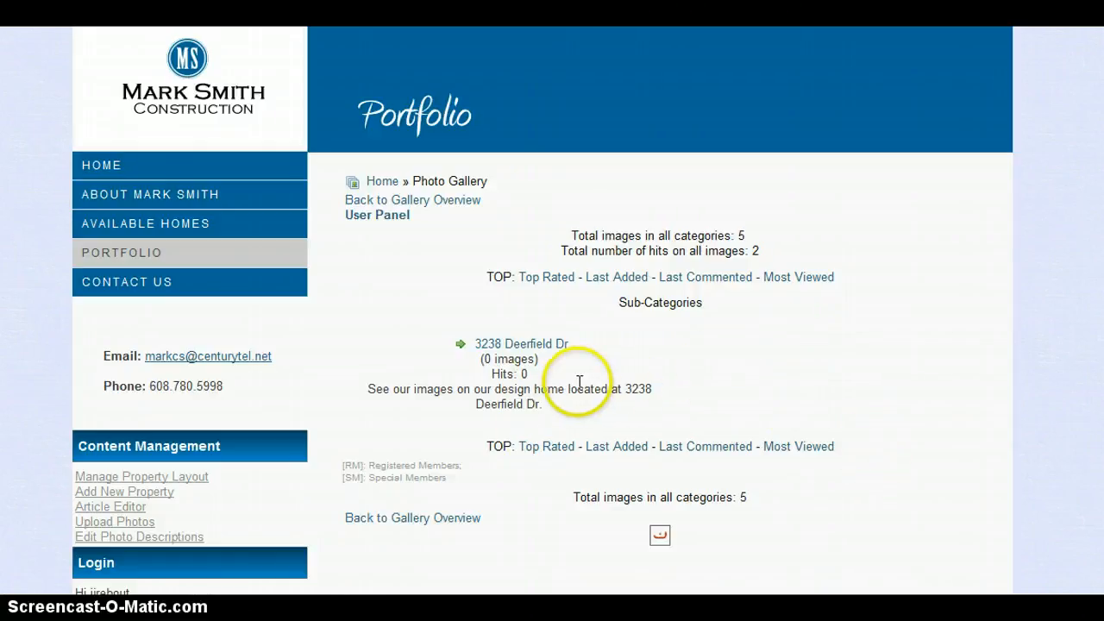
pyautogui.scroll(-2, 565, 379)
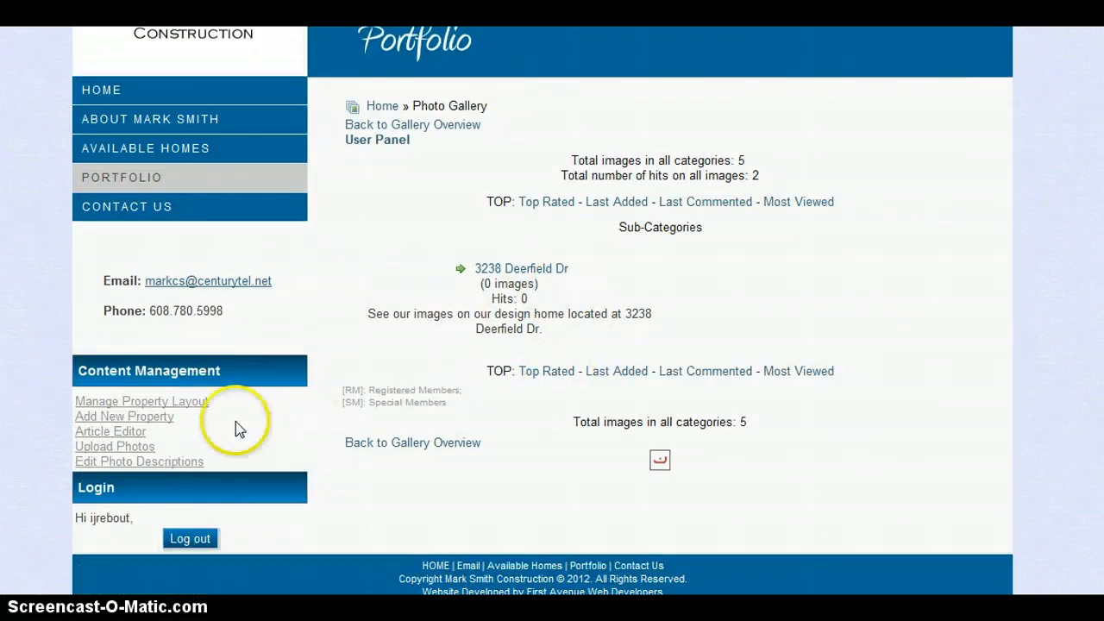
pyautogui.click(135, 451)
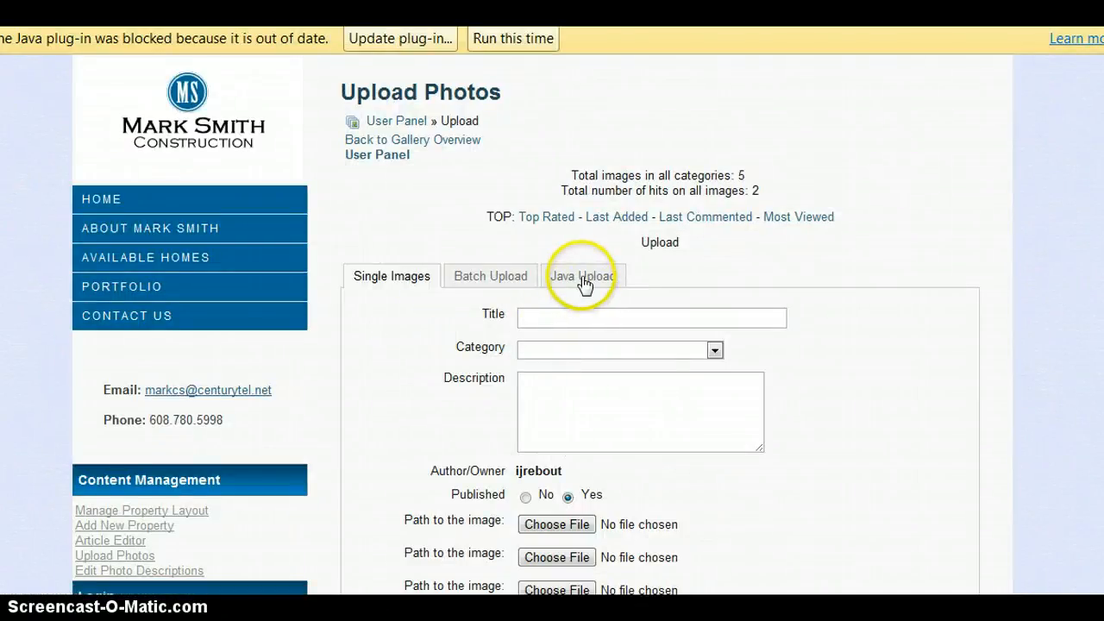
pyautogui.click(582, 278)
pyautogui.click(752, 371)
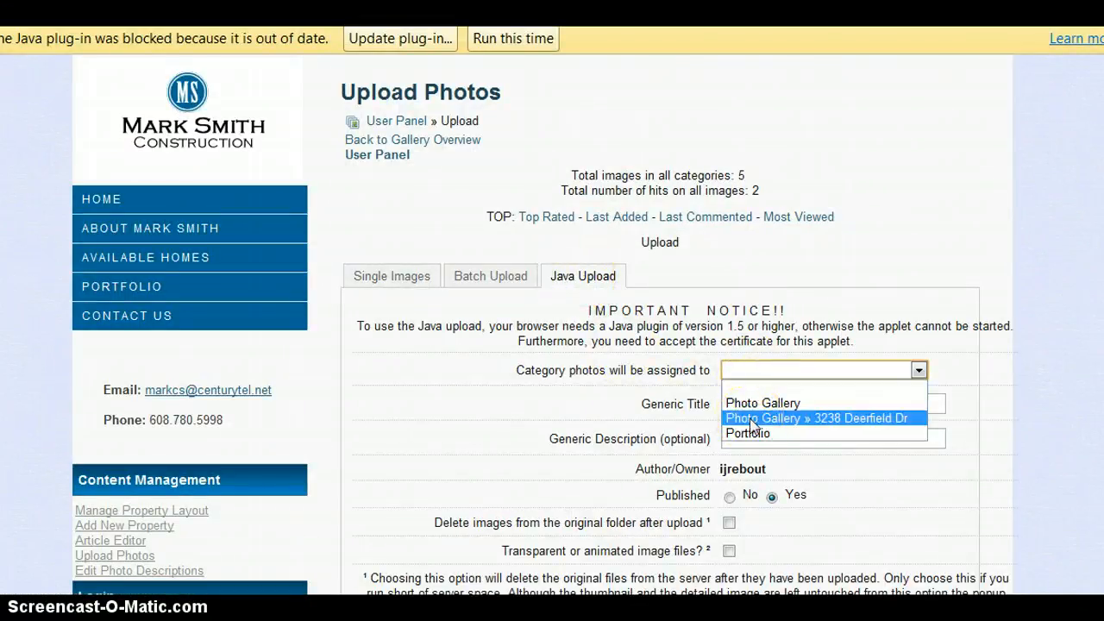
pyautogui.click(750, 421)
pyautogui.click(754, 409)
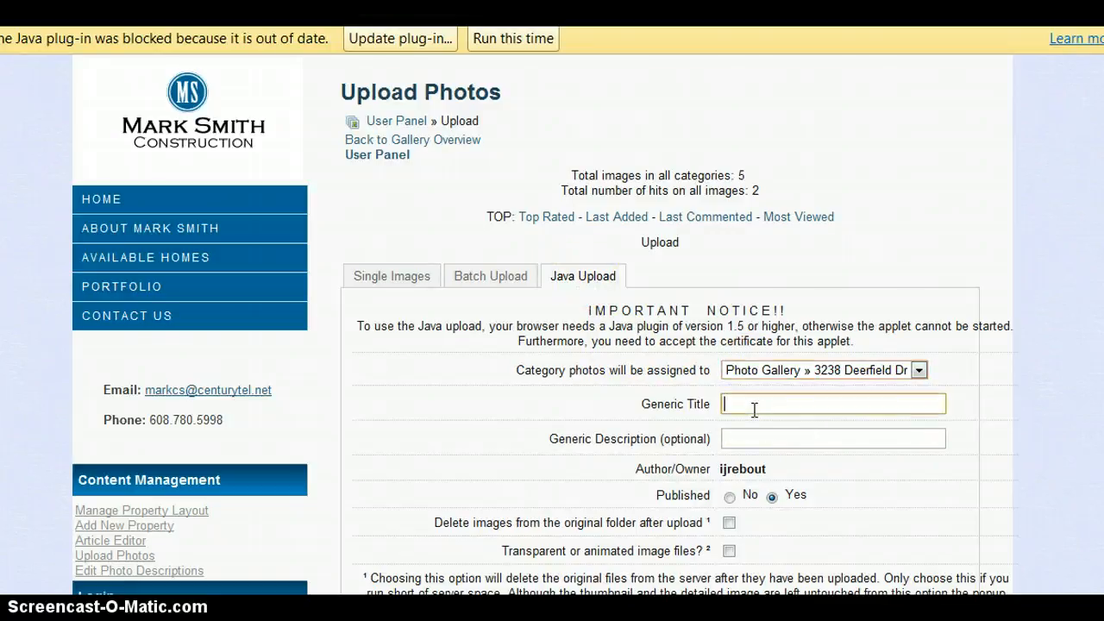
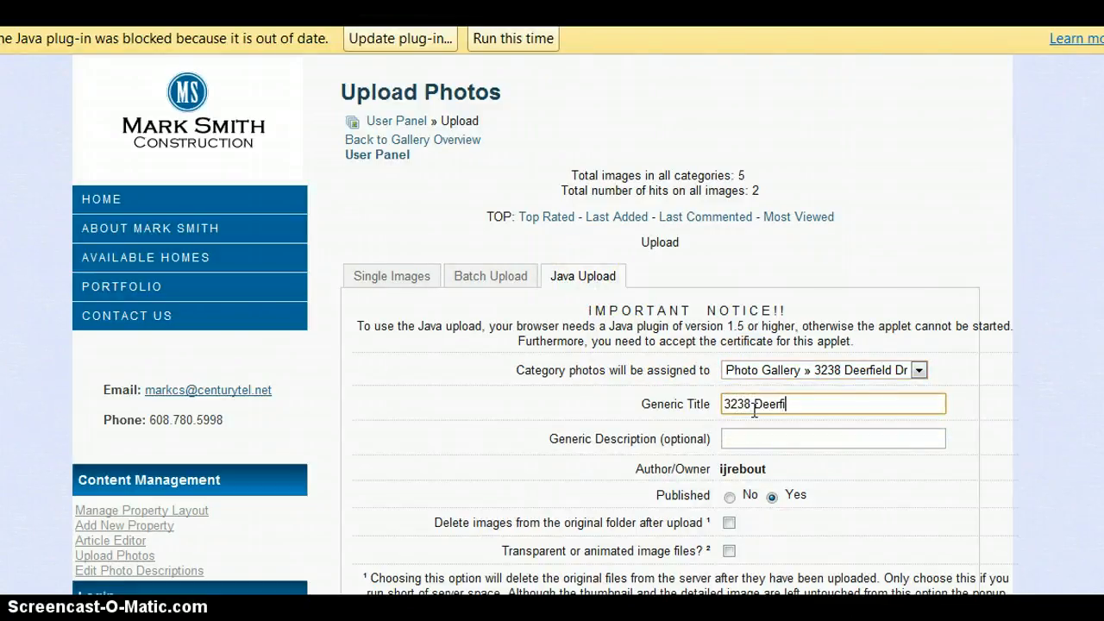
pyautogui.click(525, 446)
pyautogui.scroll(-3, 534, 451)
pyautogui.scroll(-1, 602, 398)
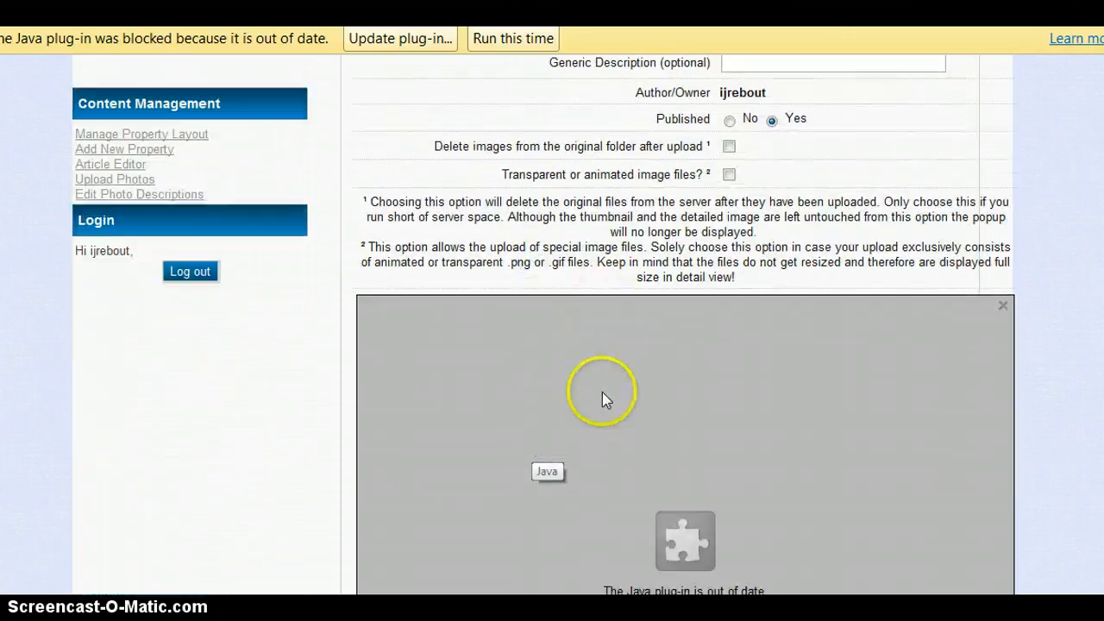
pyautogui.click(507, 39)
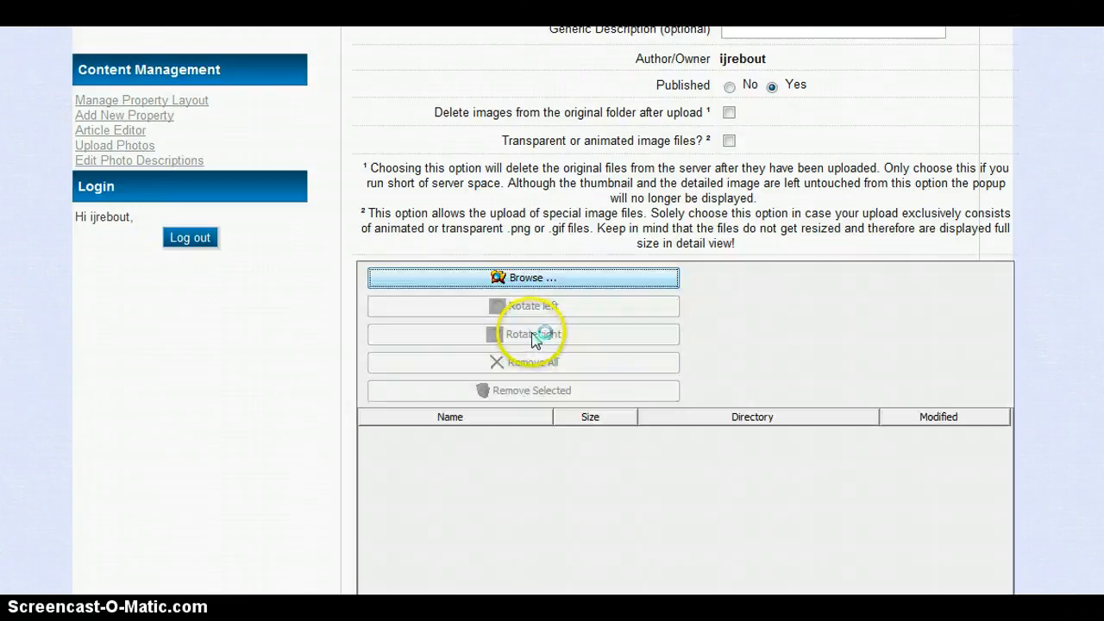
# Step: Browse to the HomePageFlashBanners folder inside the Construction site website files
pyautogui.click(550, 281)
pyautogui.click(326, 372)
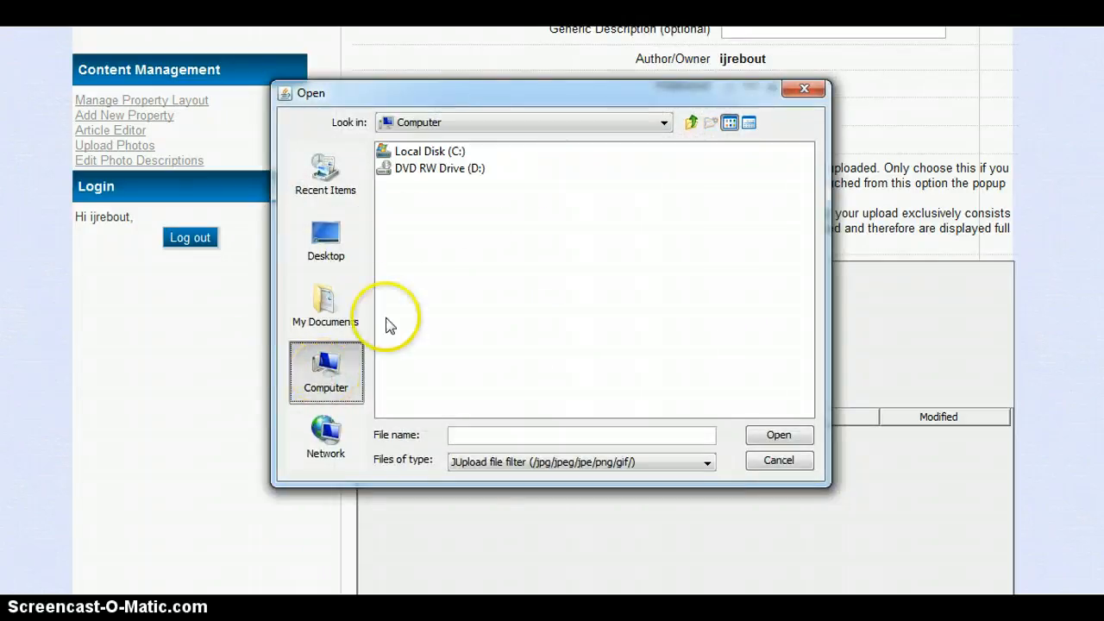
pyautogui.doubleClick(405, 152)
pyautogui.doubleClick(409, 220)
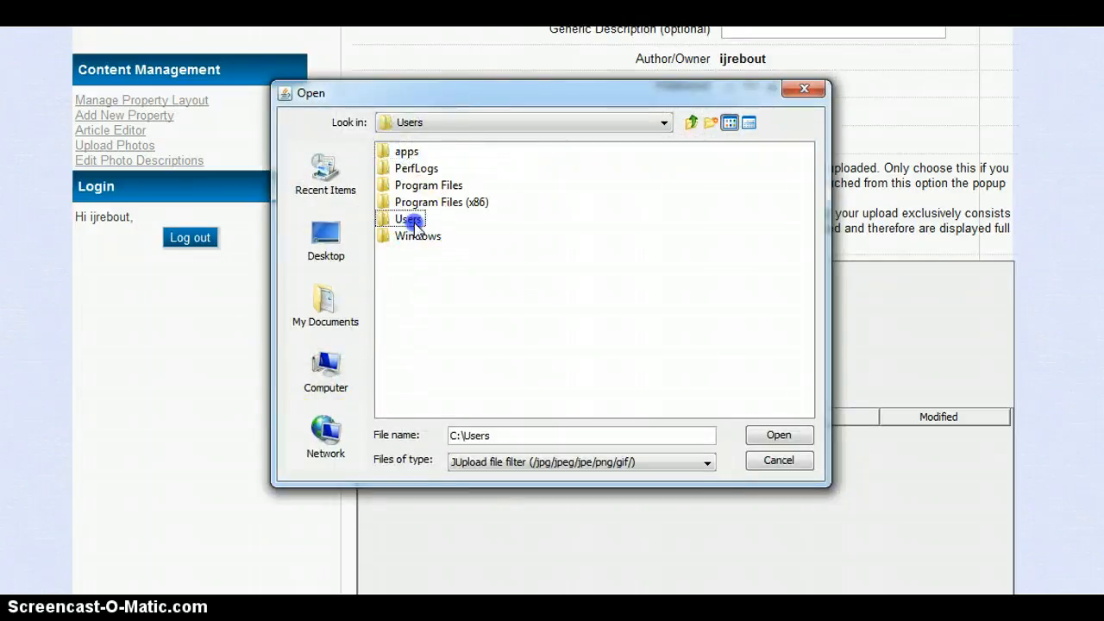
pyautogui.doubleClick(409, 152)
pyautogui.click(410, 404)
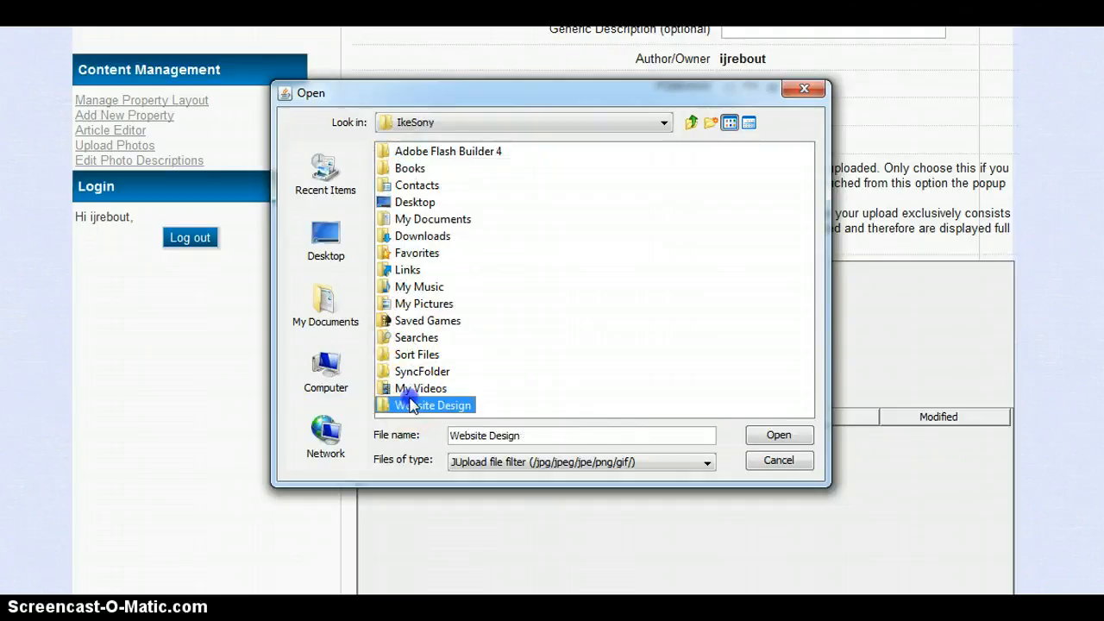
pyautogui.doubleClick(411, 404)
pyautogui.doubleClick(414, 271)
pyautogui.click(405, 154)
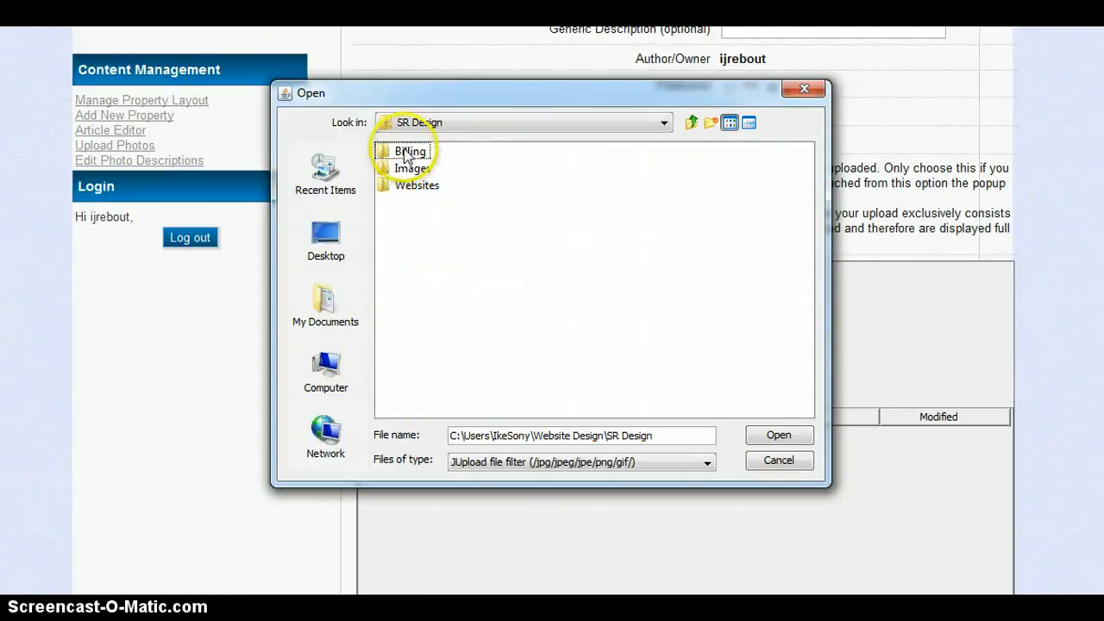
pyautogui.doubleClick(410, 185)
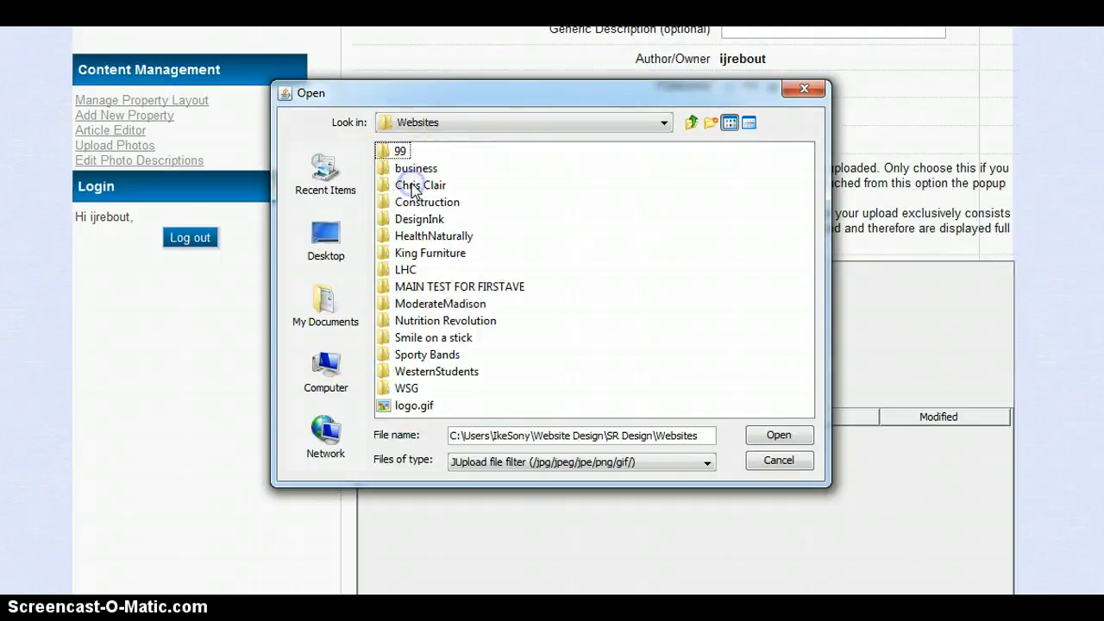
pyautogui.doubleClick(408, 203)
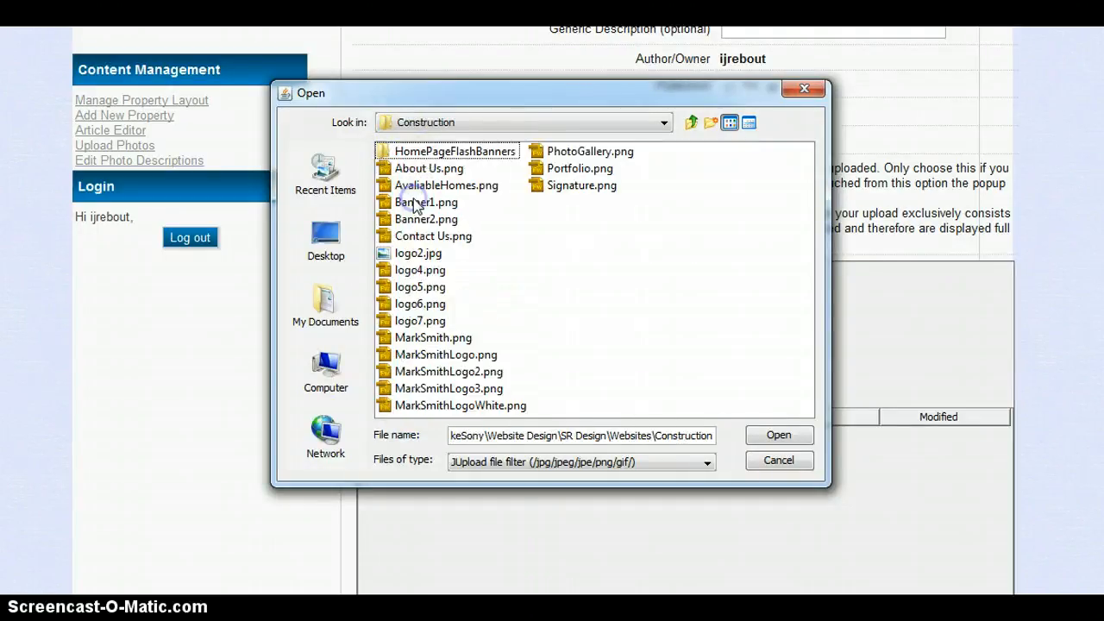
pyautogui.doubleClick(432, 154)
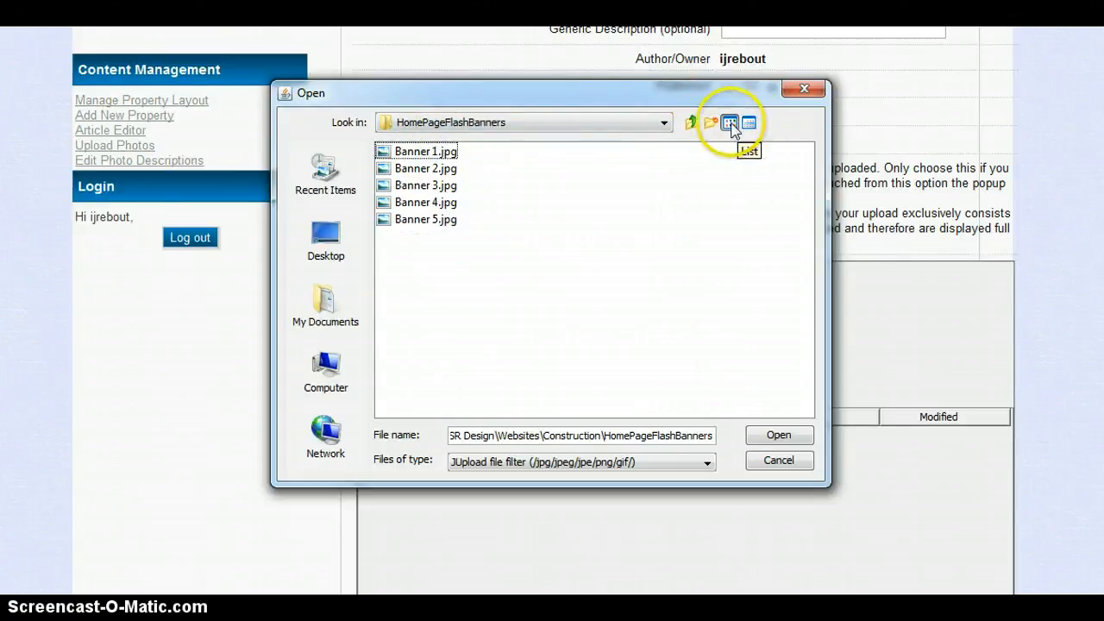
pyautogui.click(442, 153)
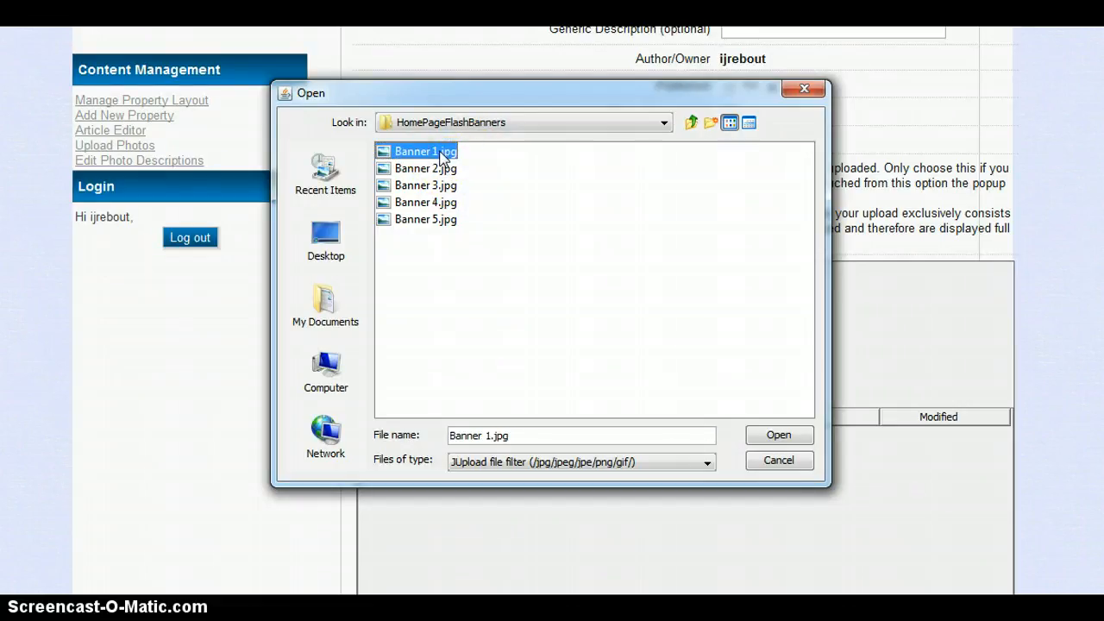
pyautogui.keyDown('ctrl'); pyautogui.click(432, 168); pyautogui.keyUp('ctrl')
pyautogui.keyDown('ctrl'); pyautogui.click(429, 185); pyautogui.keyUp('ctrl')
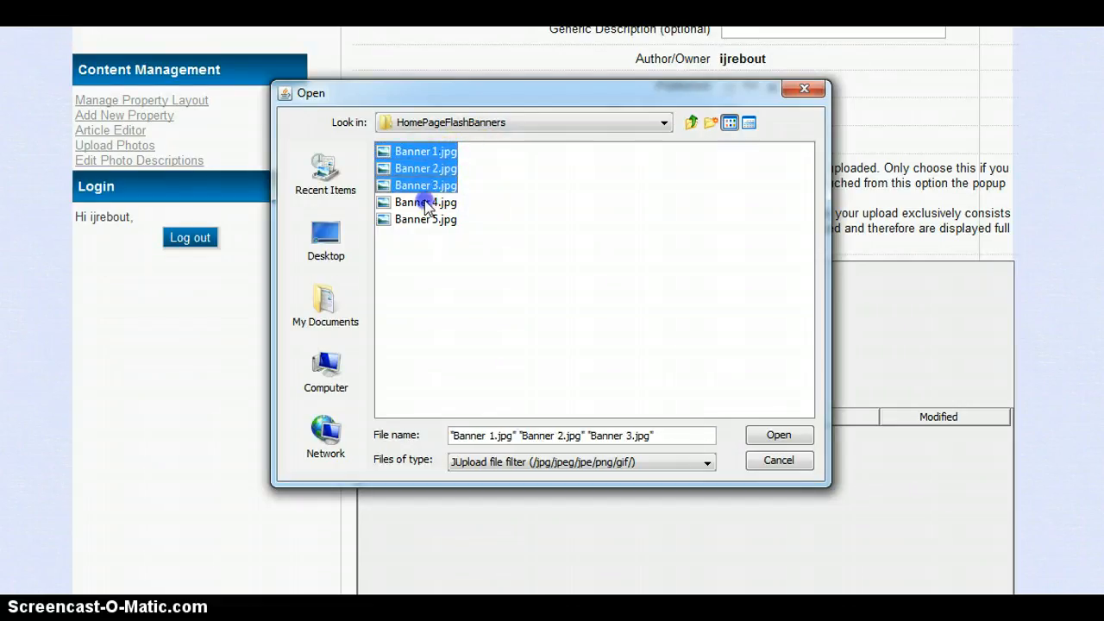
pyautogui.keyDown('ctrl'); pyautogui.click(428, 202); pyautogui.keyUp('ctrl')
pyautogui.click(763, 433)
pyautogui.click(722, 370)
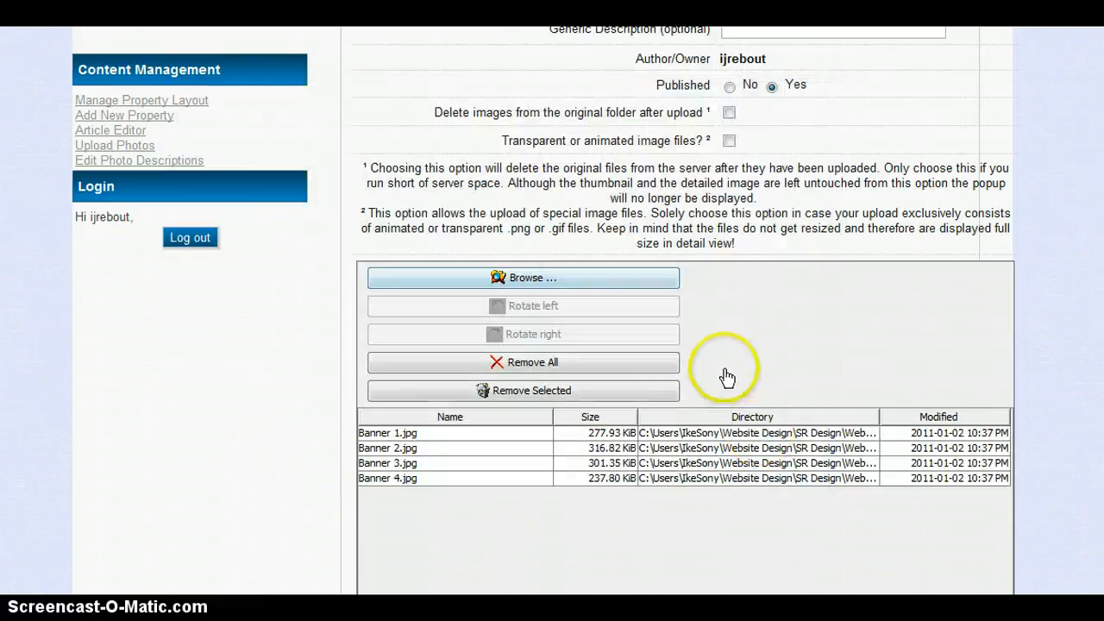
pyautogui.scroll(-4, 724, 367)
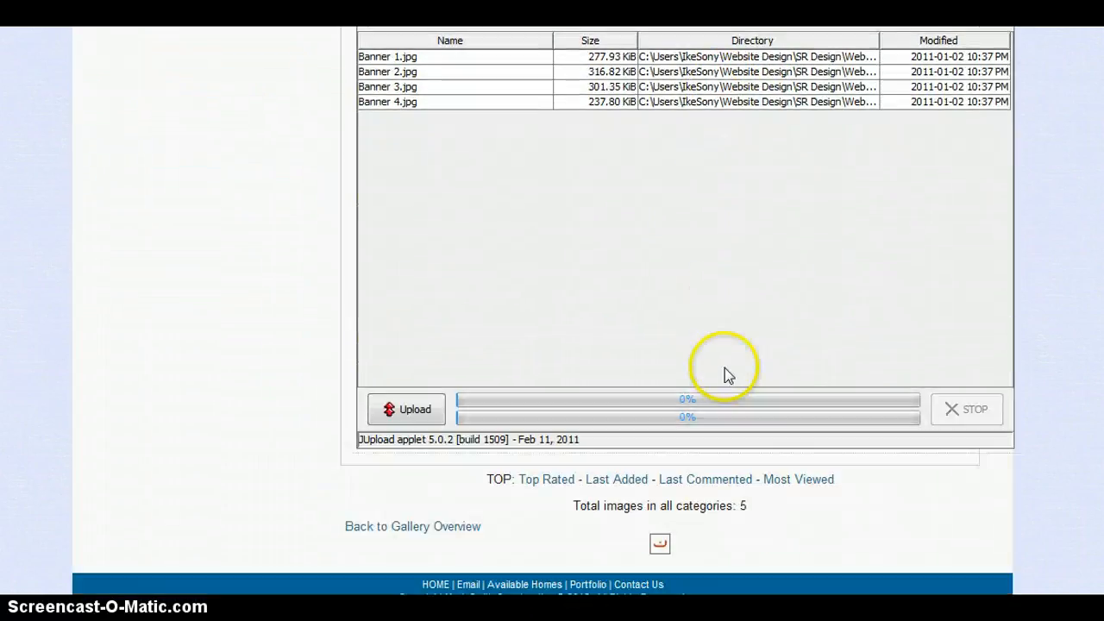
pyautogui.click(414, 411)
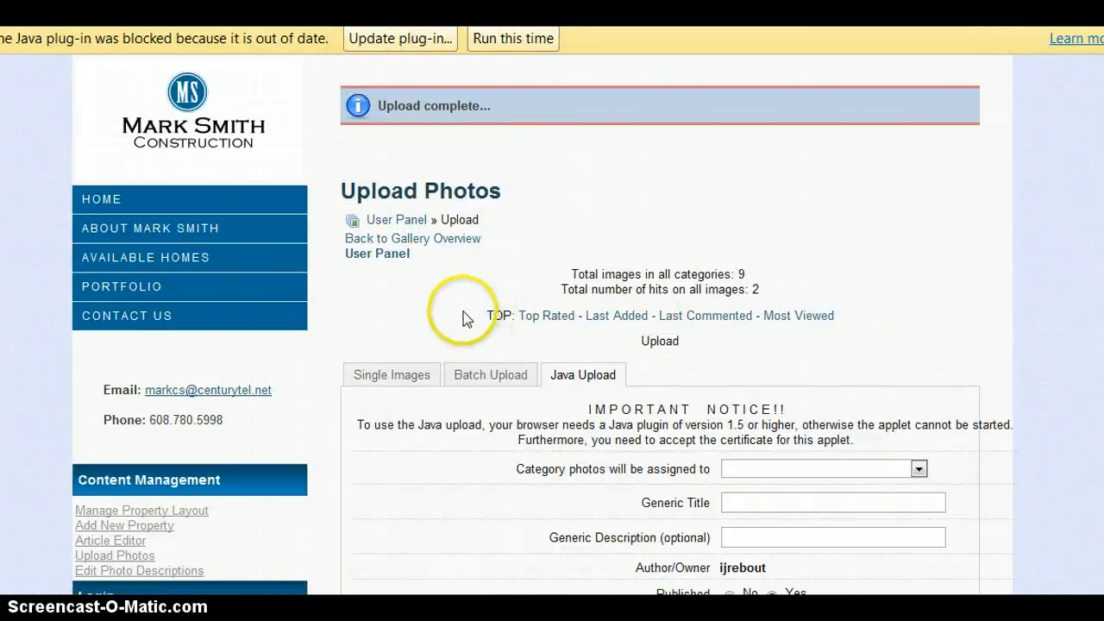
pyautogui.scroll(-2, 451, 296)
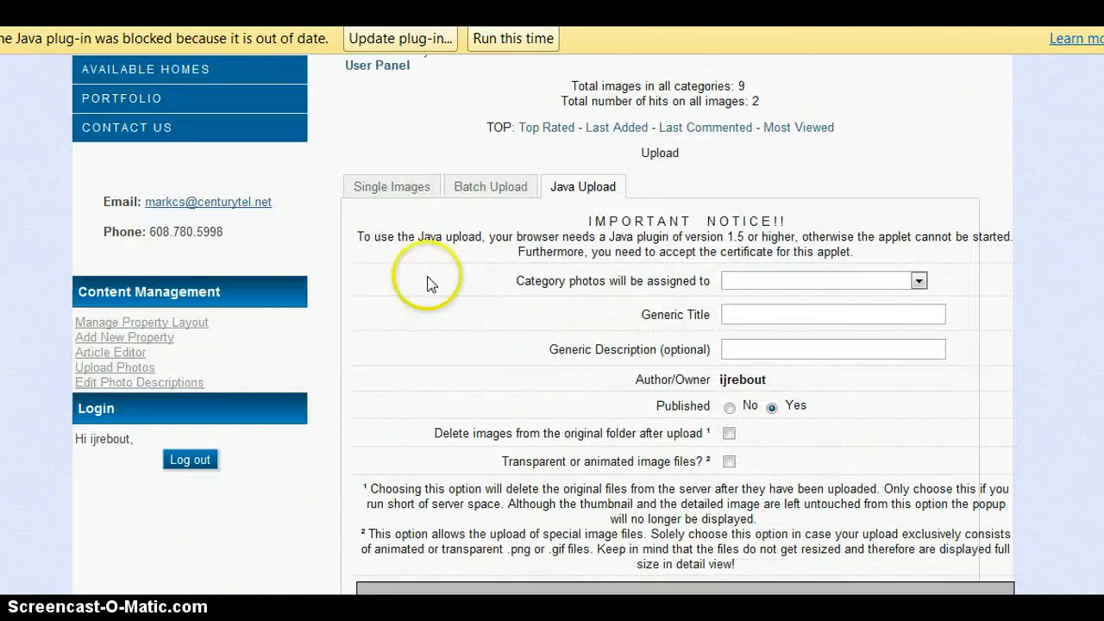
pyautogui.click(149, 384)
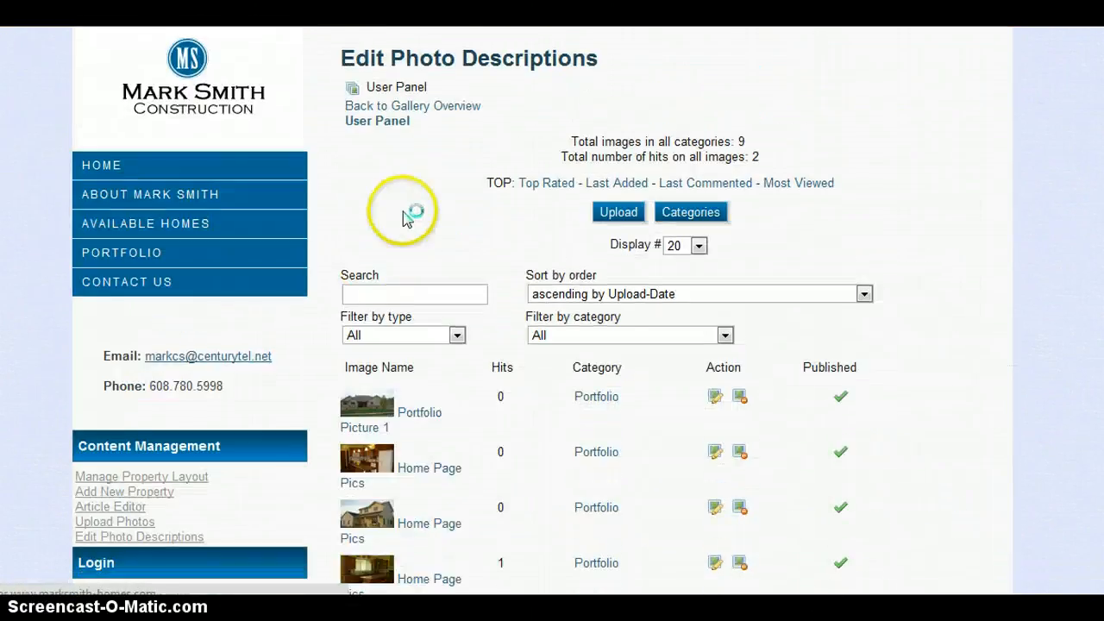
pyautogui.scroll(-1, 492, 333)
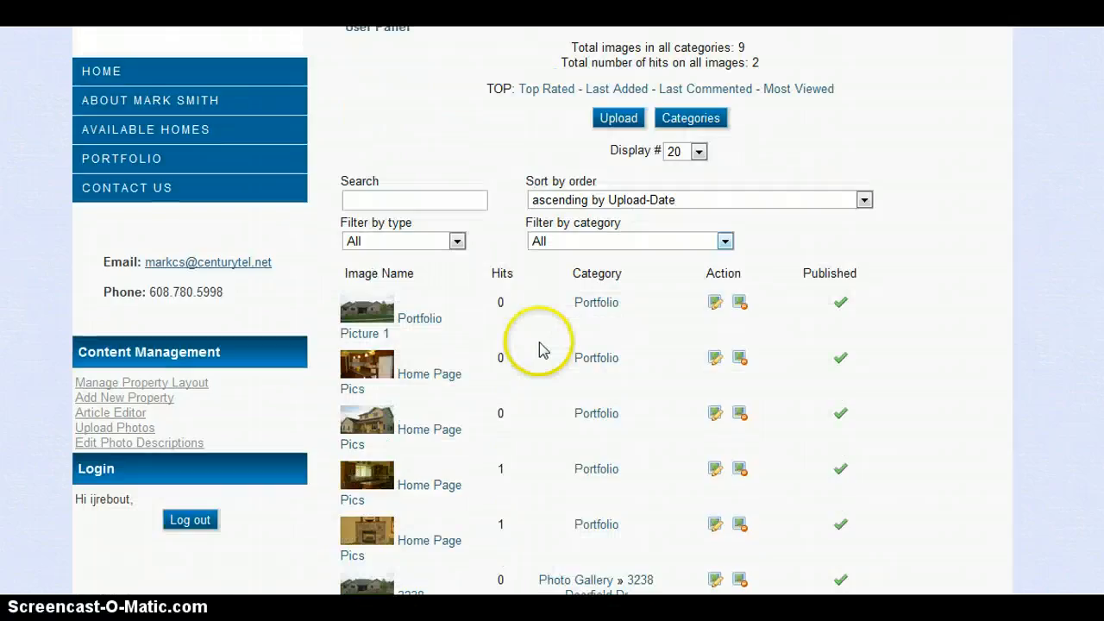
pyautogui.click(580, 242)
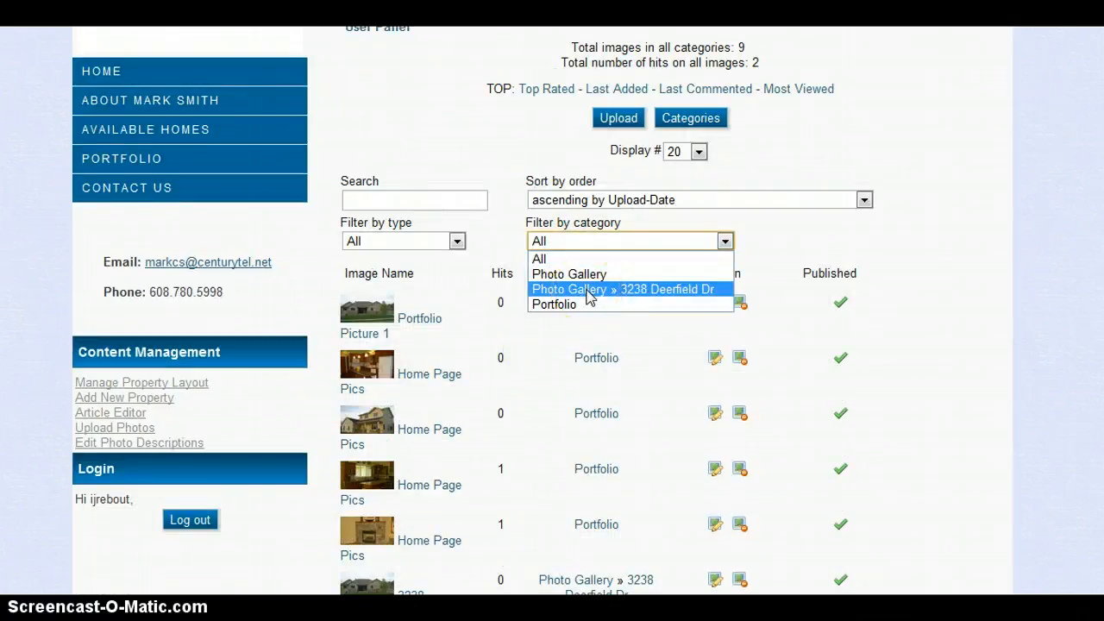
pyautogui.click(589, 289)
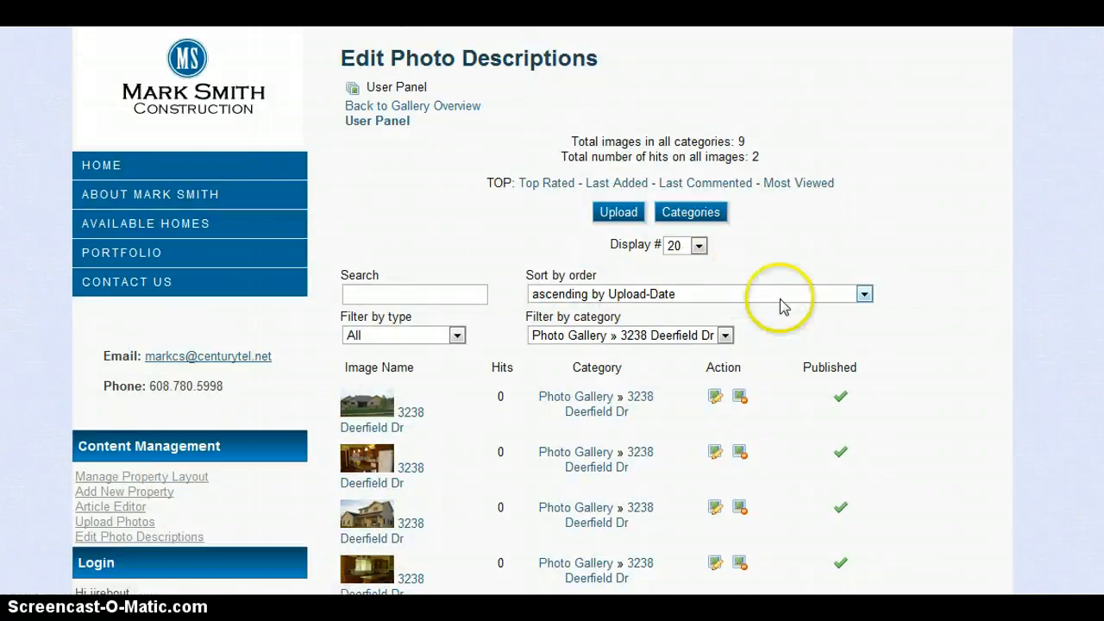
pyautogui.scroll(-1, 756, 323)
pyautogui.scroll(-1, 756, 323)
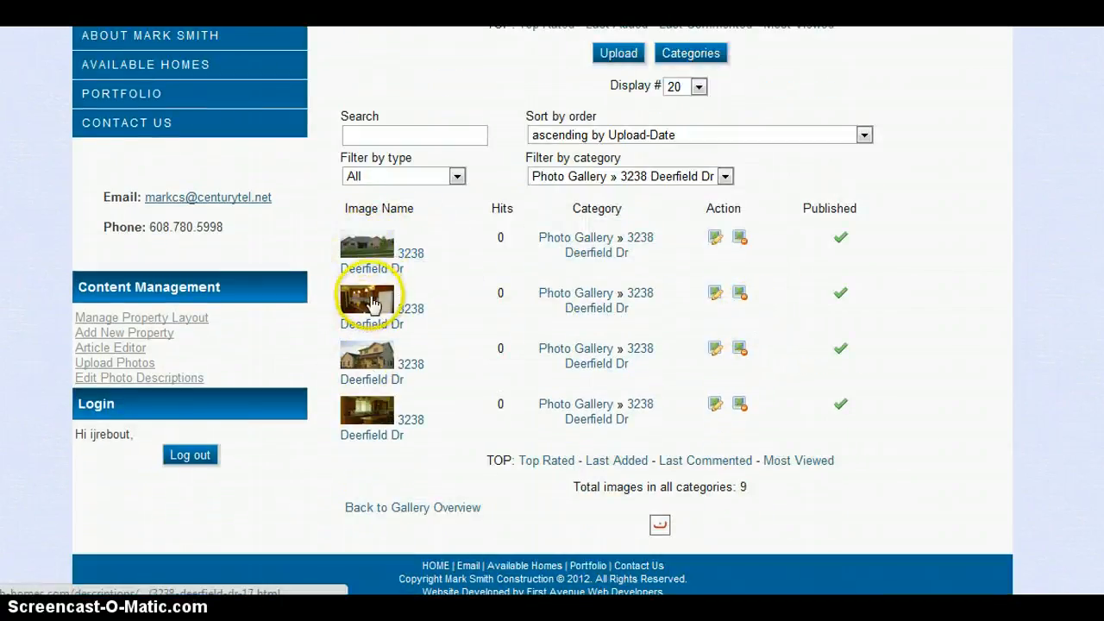
# Step: Delete the first, duplicate photo and confirm, leaving three in the category
pyautogui.click(741, 239)
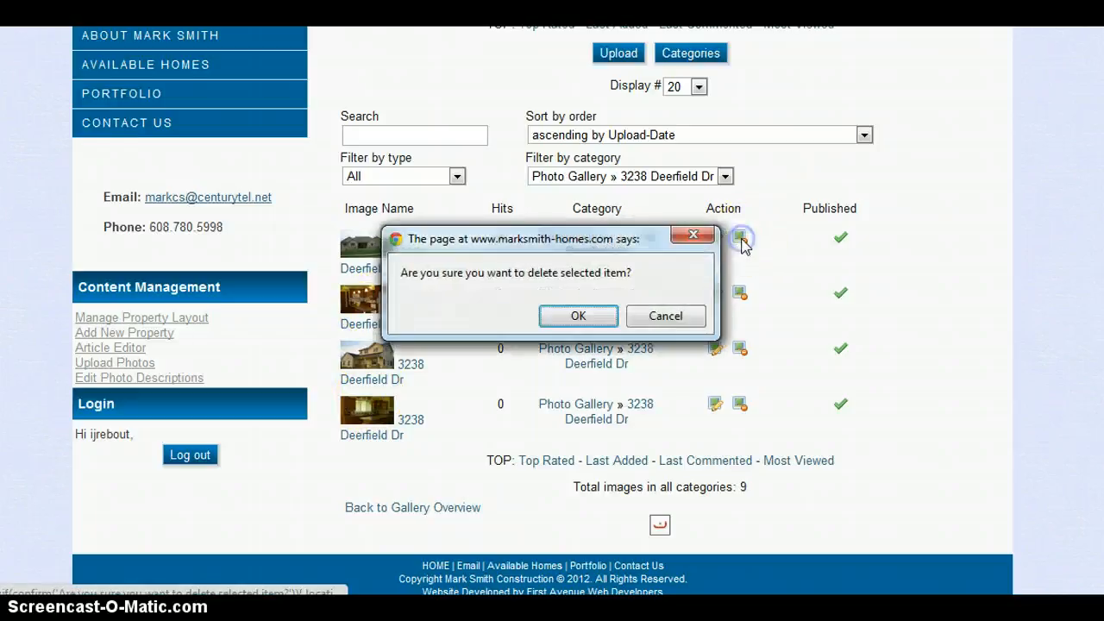
pyautogui.click(597, 321)
pyautogui.scroll(-2, 897, 311)
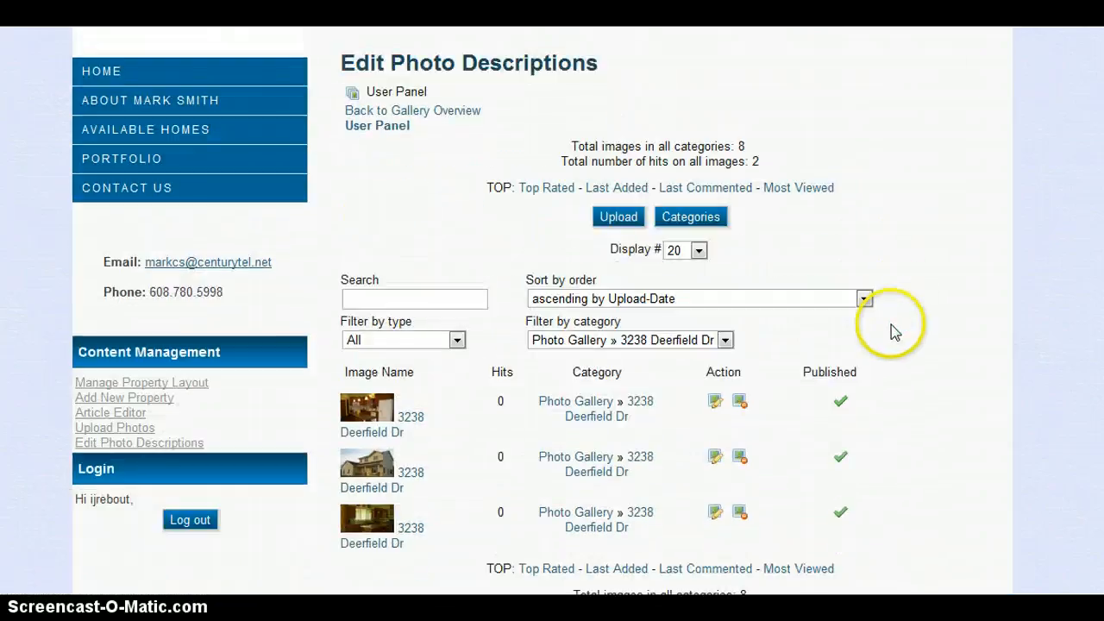
pyautogui.scroll(-2, 891, 324)
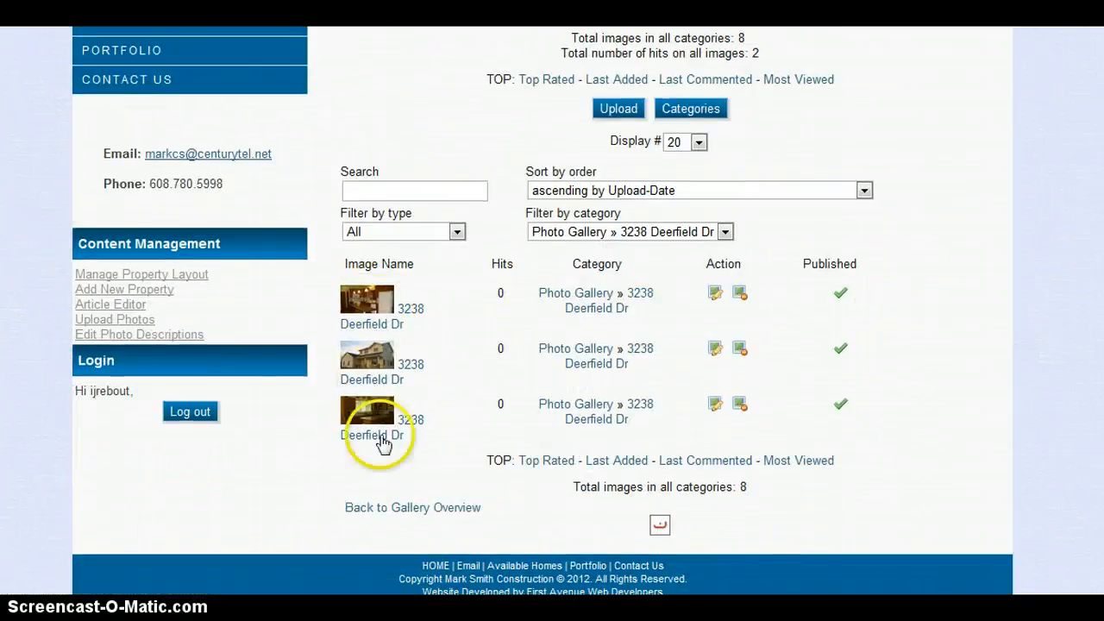
pyautogui.scroll(2, 377, 325)
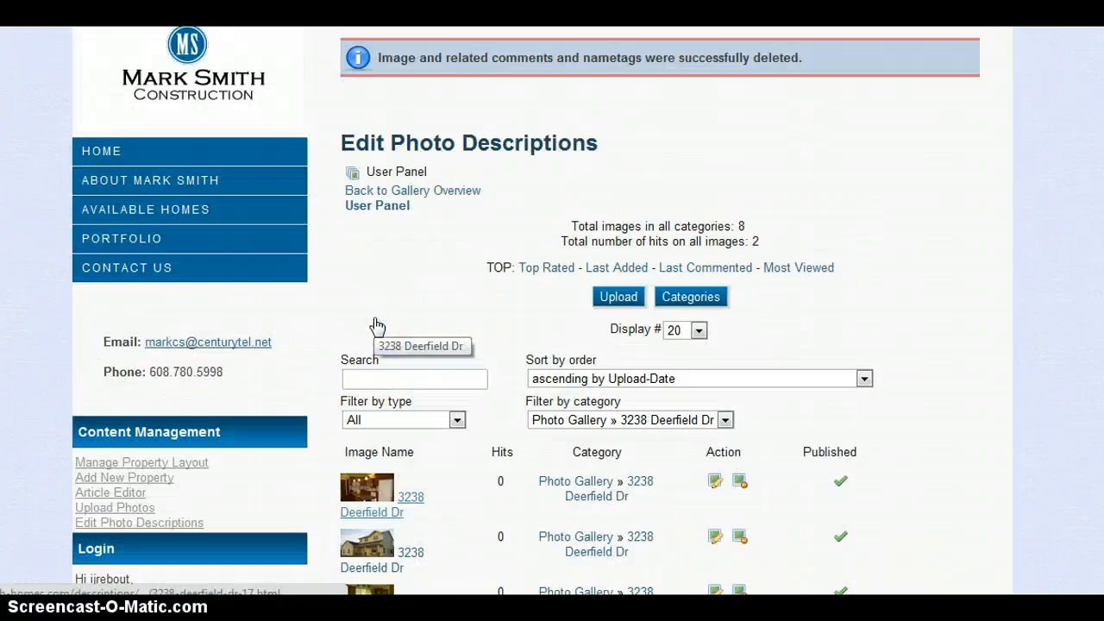
pyautogui.click(138, 240)
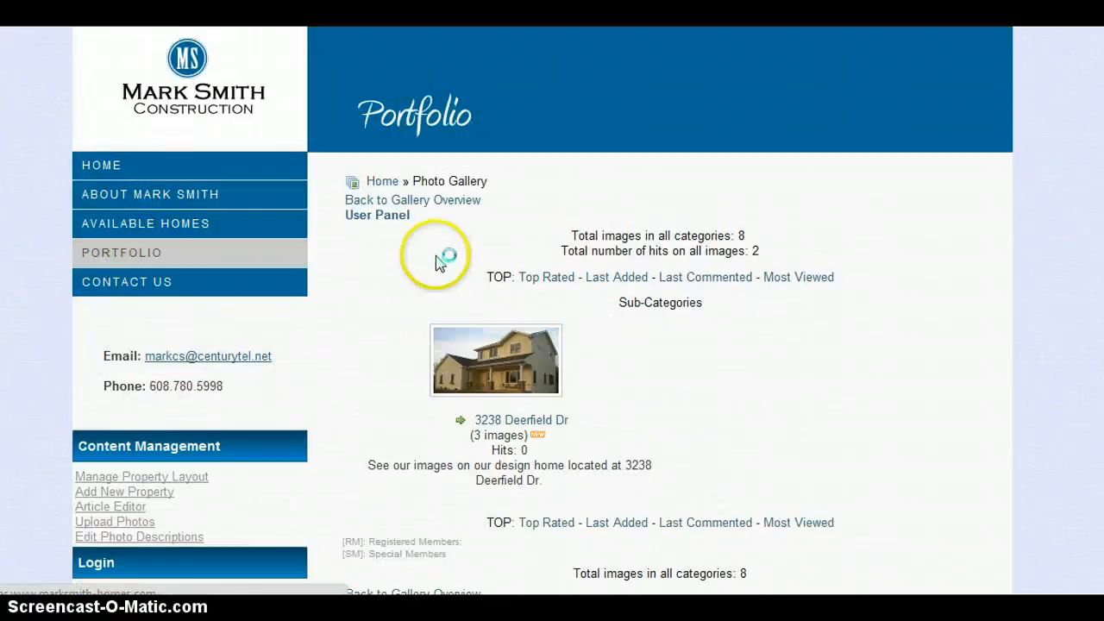
pyautogui.scroll(-1, 423, 305)
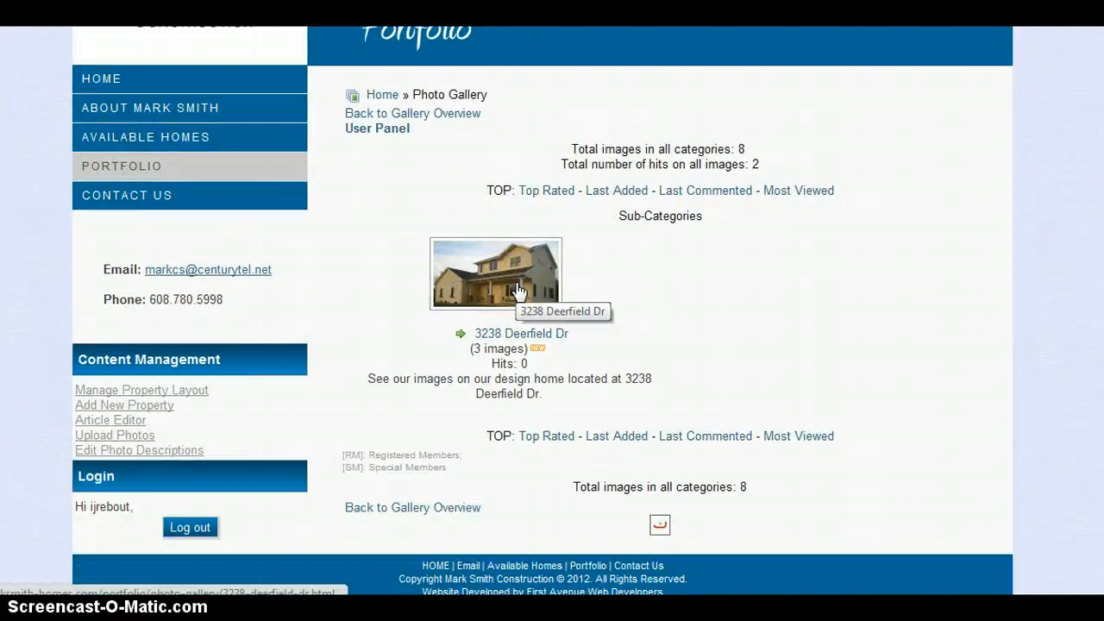
pyautogui.click(518, 291)
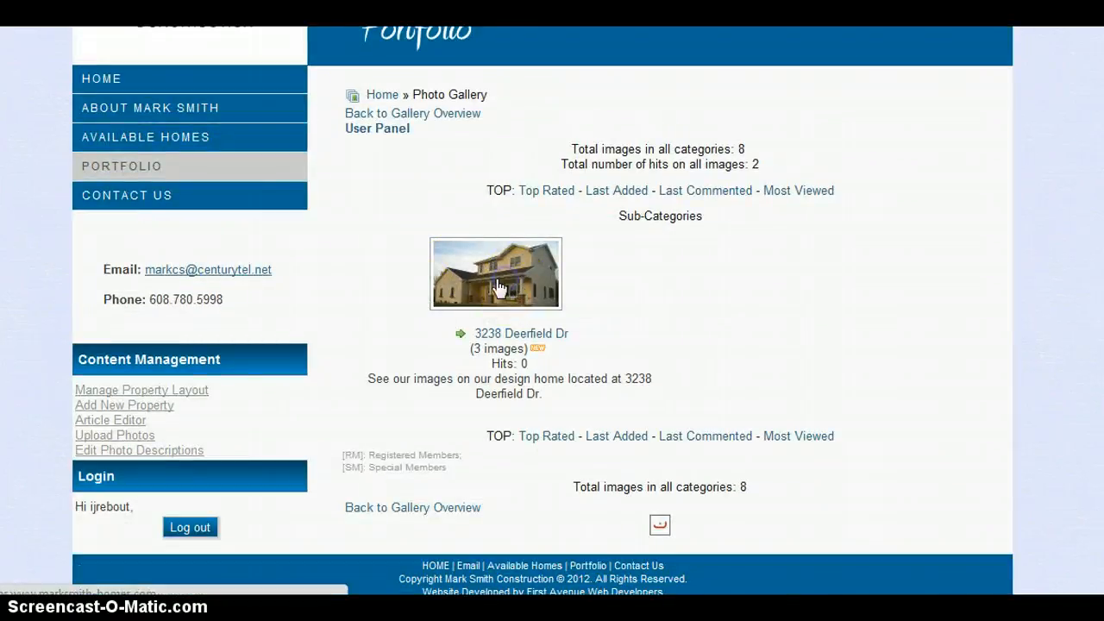
pyautogui.scroll(-2, 499, 276)
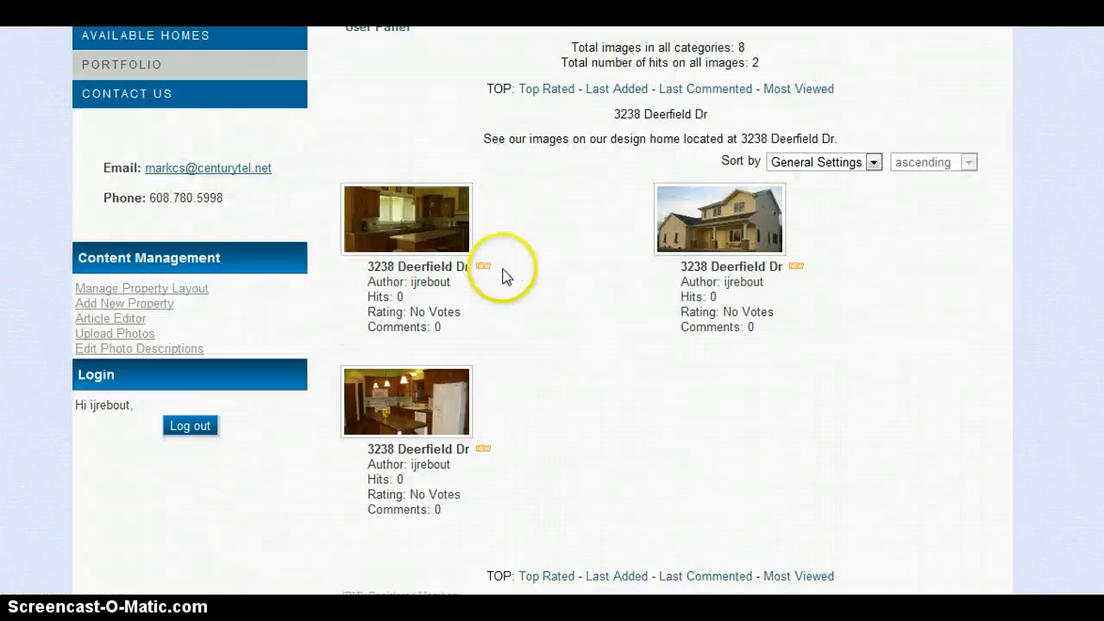
# Step: Open the kitchen photo and read through its image details
pyautogui.click(424, 215)
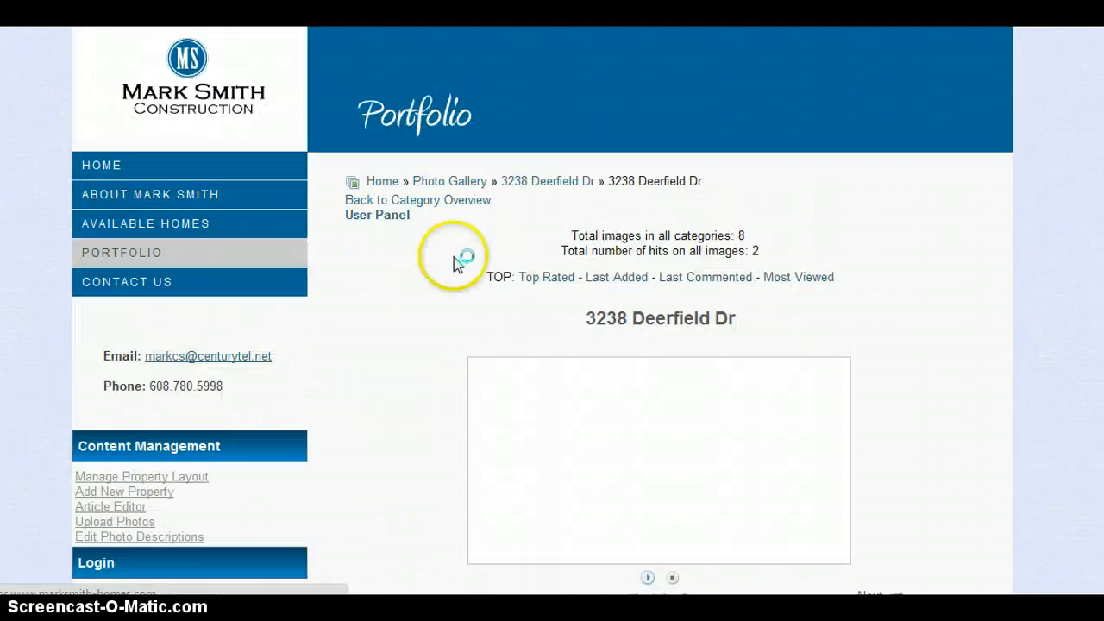
pyautogui.scroll(-2, 420, 279)
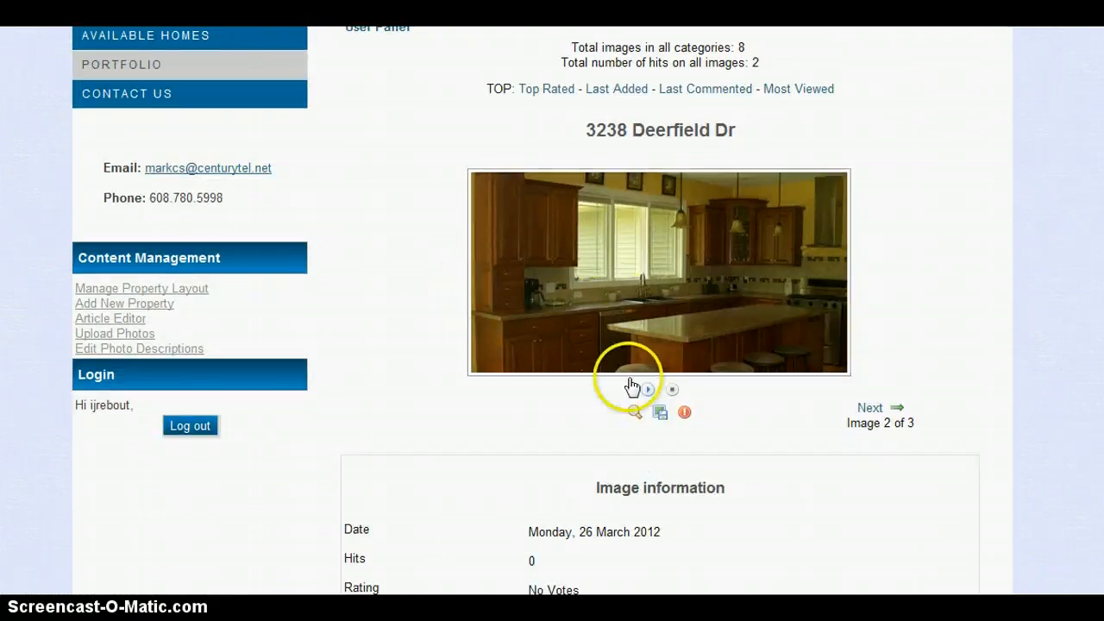
pyautogui.scroll(-5, 475, 297)
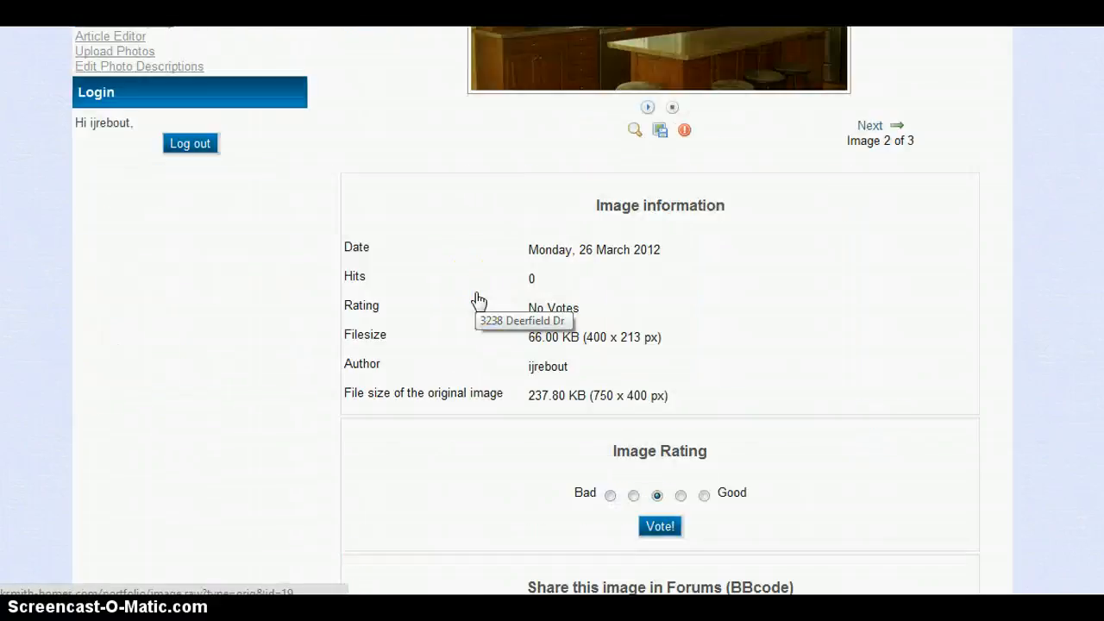
pyautogui.scroll(-3, 478, 299)
pyautogui.scroll(4, 479, 299)
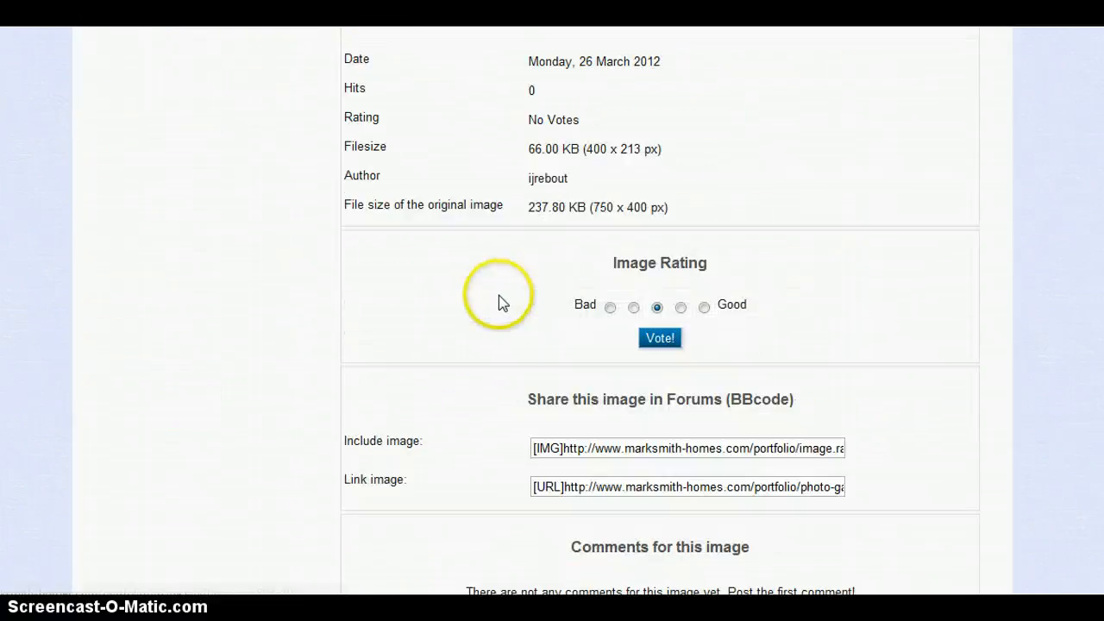
pyautogui.scroll(-1, 517, 259)
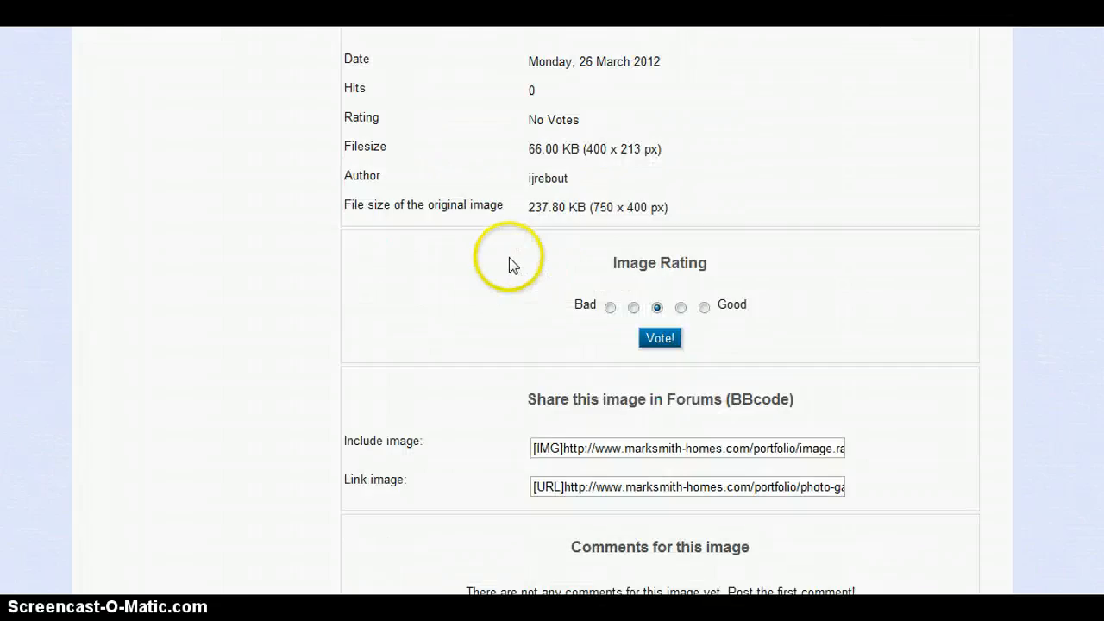
pyautogui.scroll(-1, 681, 305)
pyautogui.scroll(-3, 678, 308)
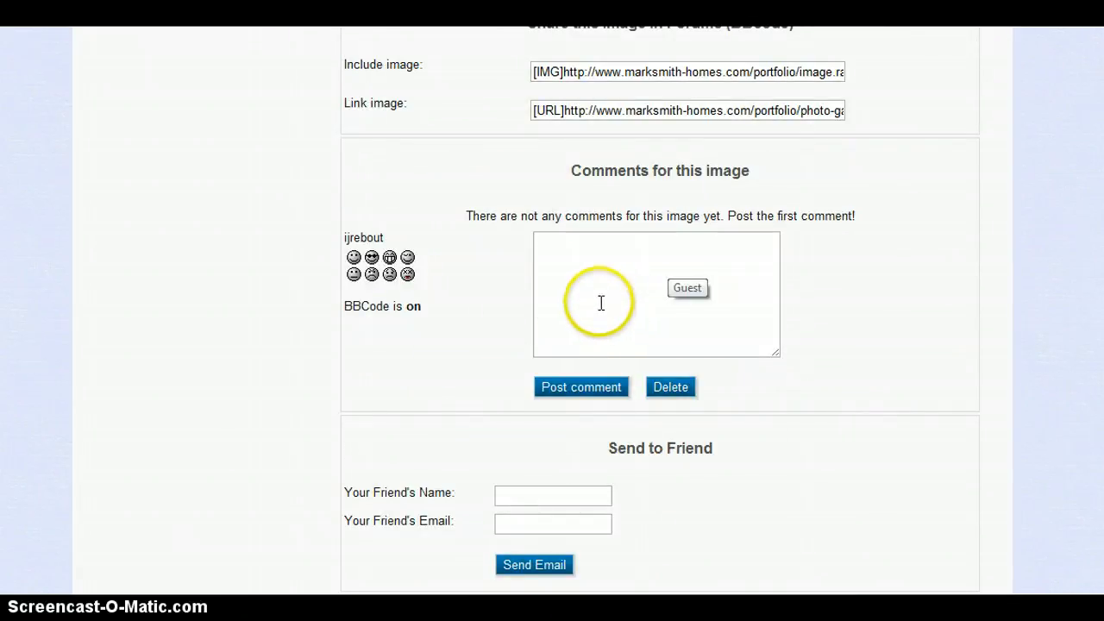
pyautogui.scroll(-1, 604, 306)
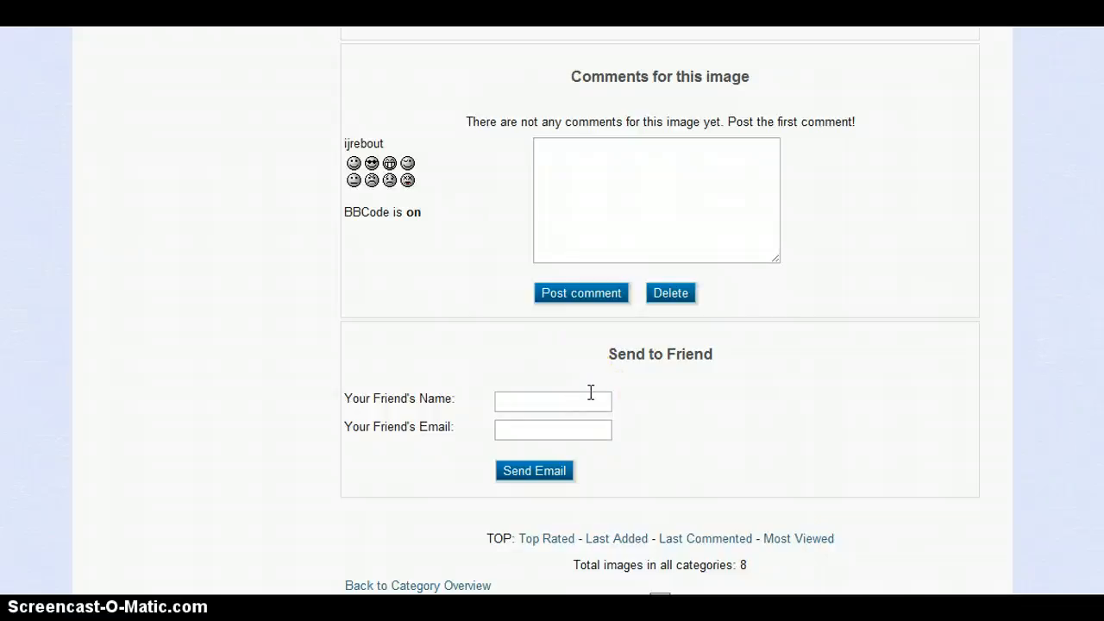
pyautogui.scroll(10, 590, 393)
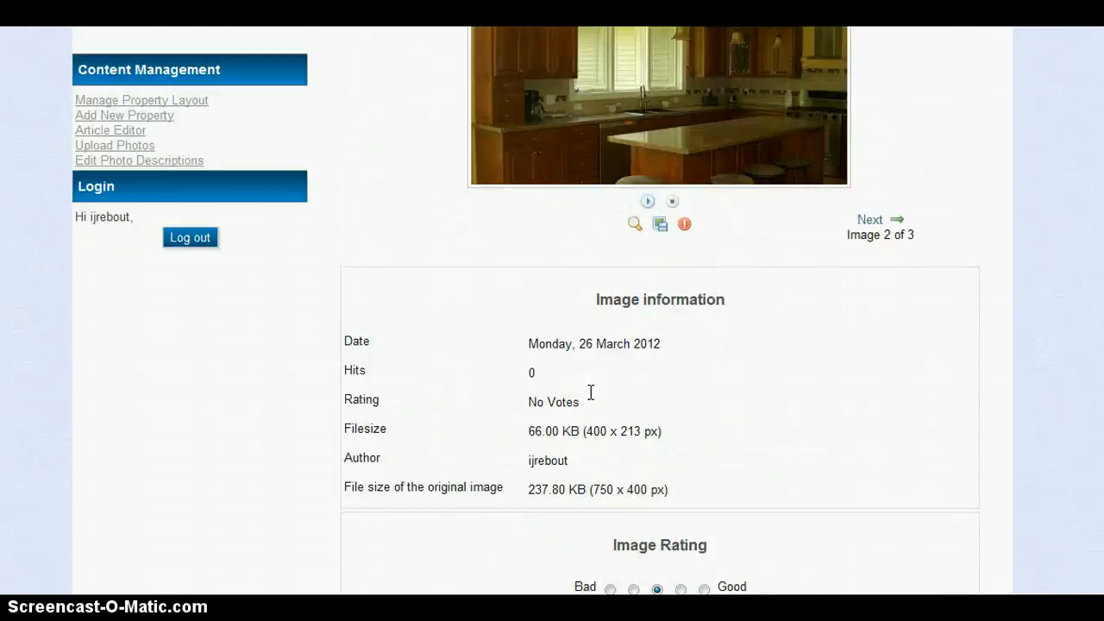
pyautogui.scroll(3, 591, 392)
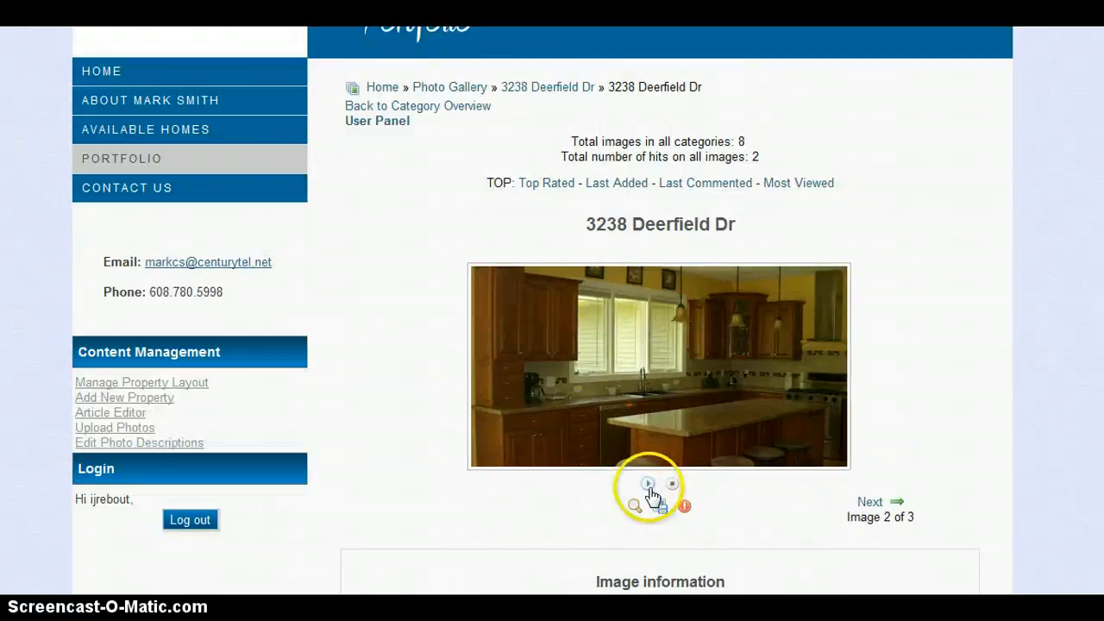
# Step: Advance to the next photo in the album, the exterior house shot
pyautogui.click(872, 504)
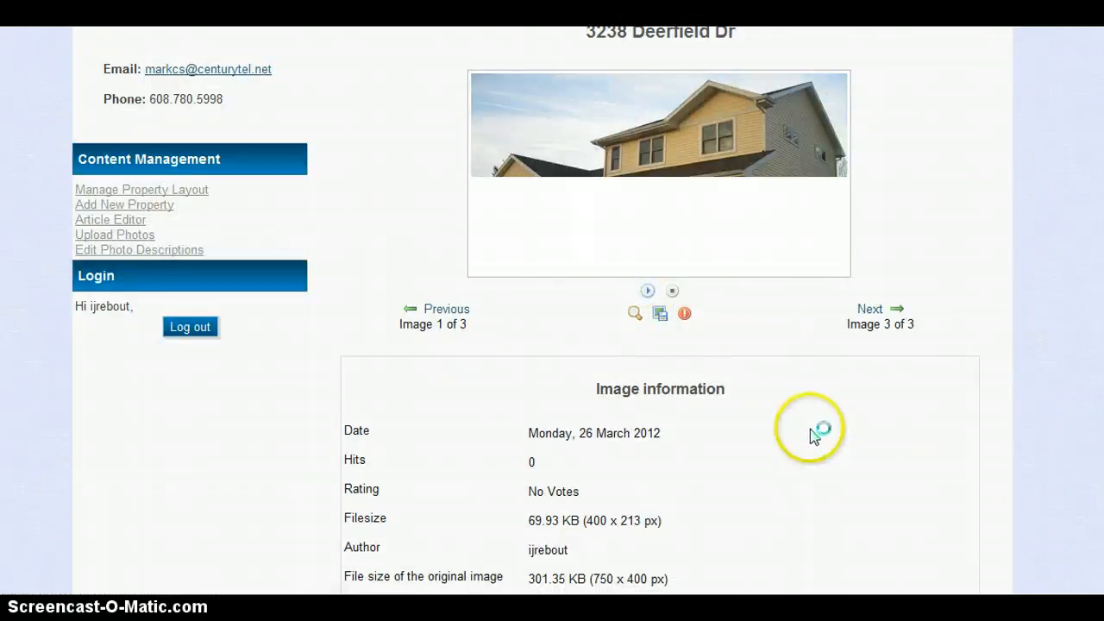
pyautogui.scroll(1, 810, 436)
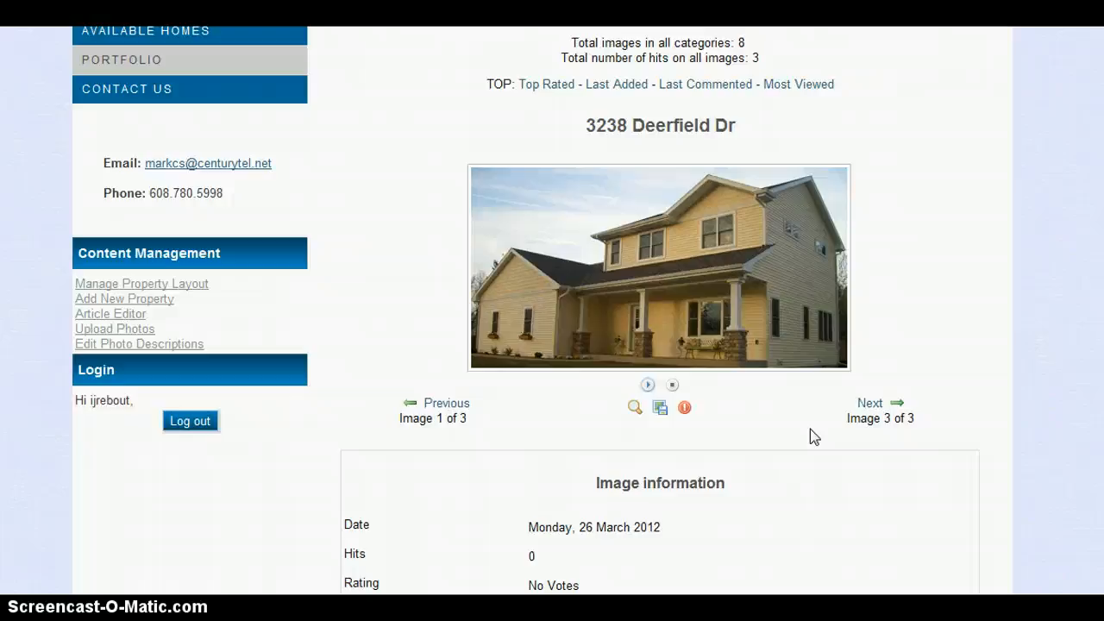
pyautogui.scroll(3, 574, 399)
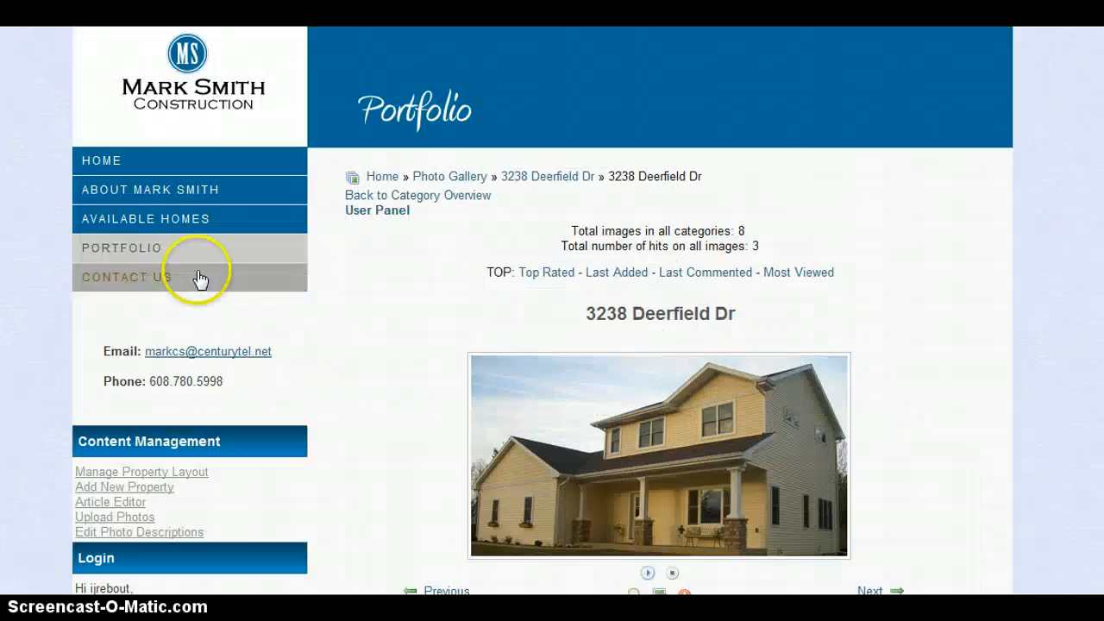
pyautogui.click(128, 248)
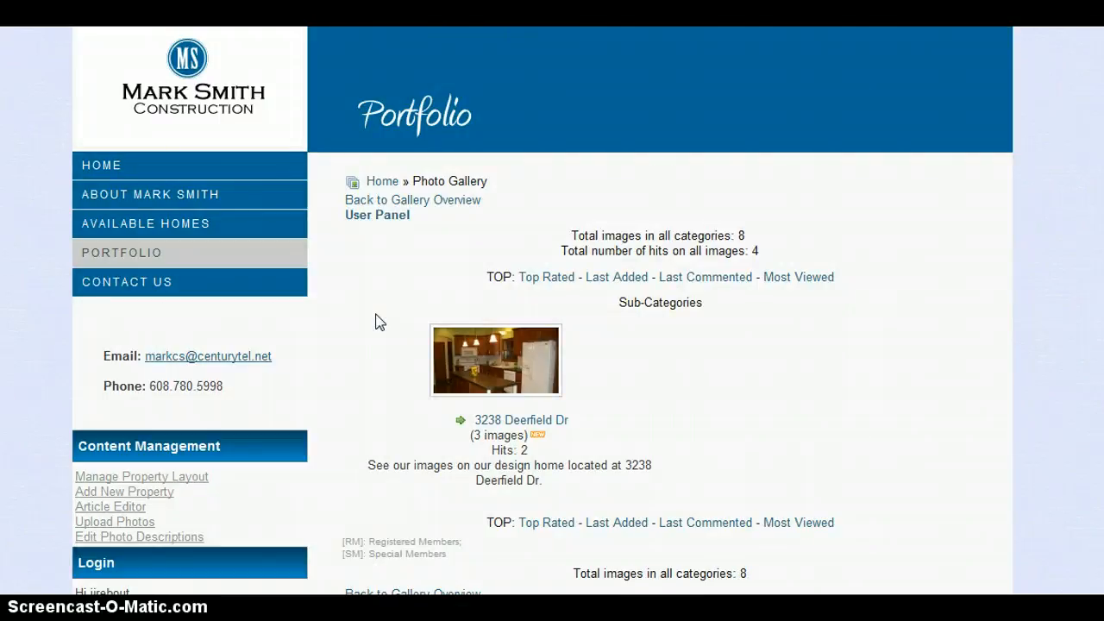
pyautogui.click(554, 368)
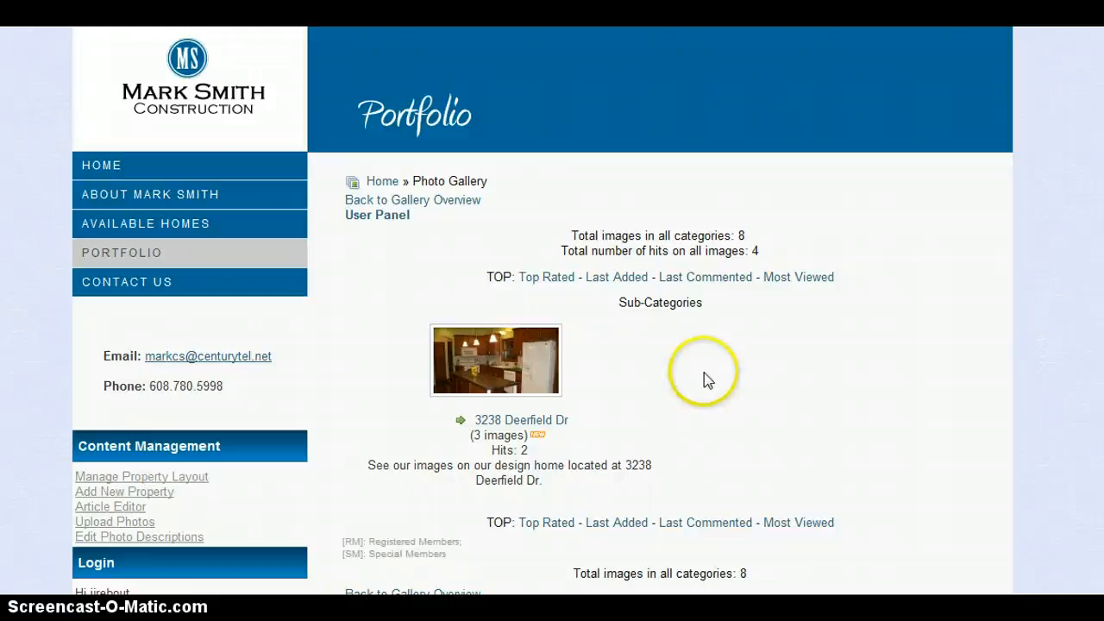
pyautogui.click(505, 372)
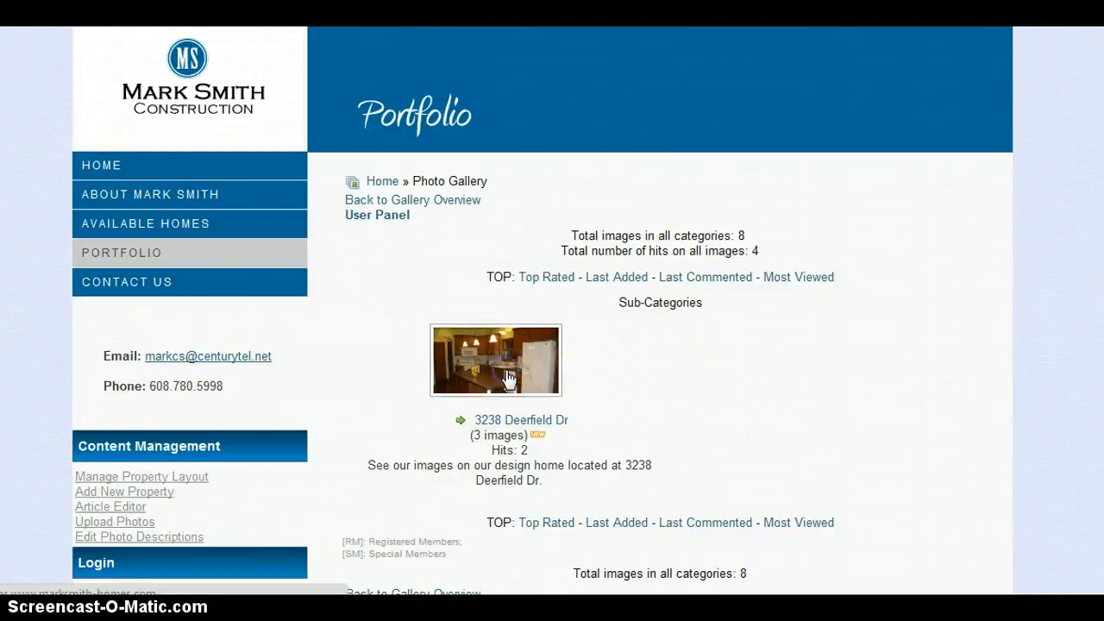
pyautogui.scroll(-3, 505, 377)
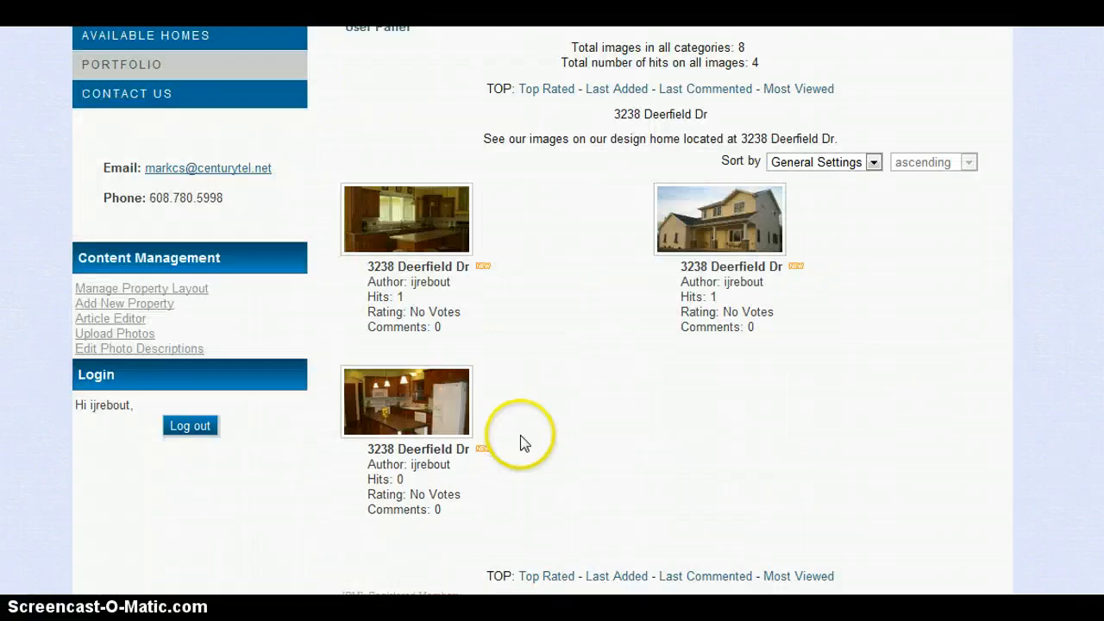
# Step: Open the kitchen photo (image 2 of 3) and read through its Image information and Rating sections
pyautogui.click(432, 248)
pyautogui.scroll(-5, 523, 389)
pyautogui.scroll(-3, 459, 384)
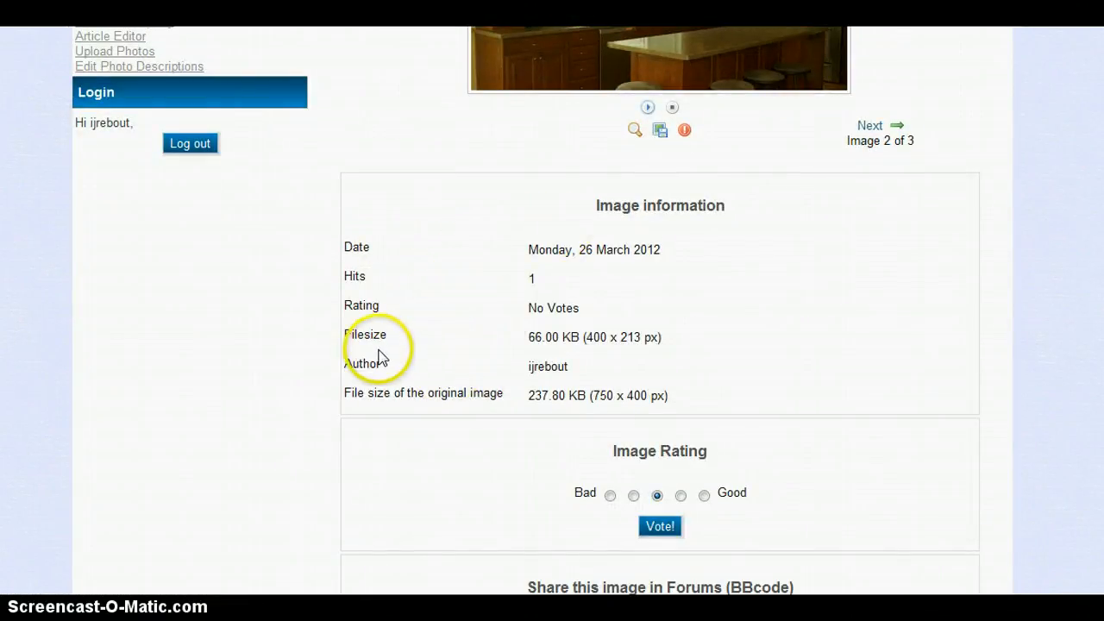
pyautogui.scroll(-1, 380, 353)
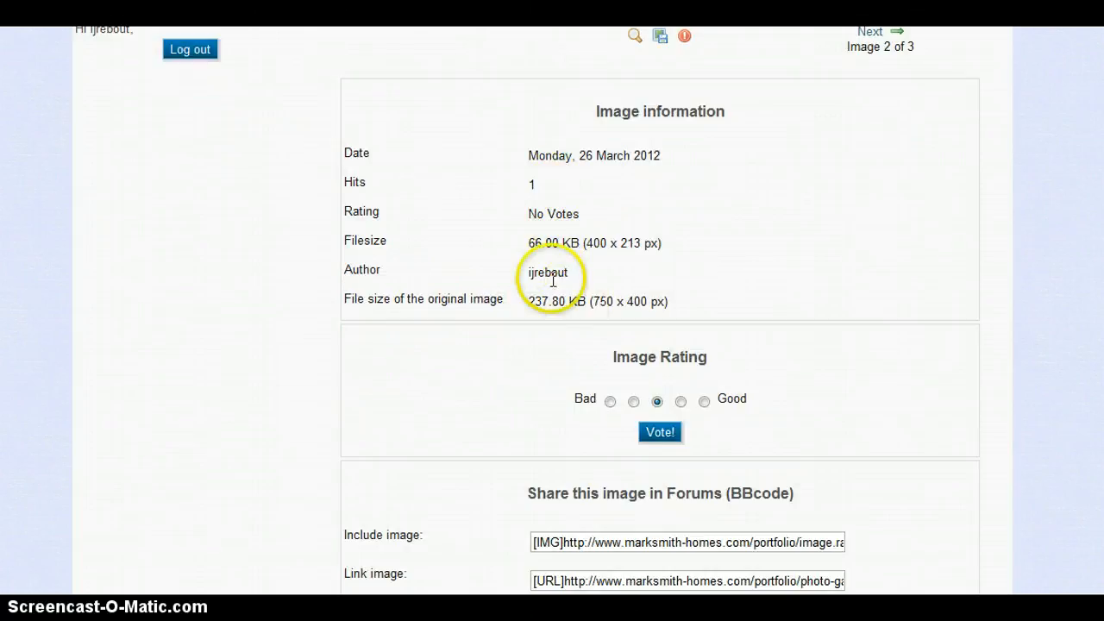
pyautogui.scroll(-3, 532, 298)
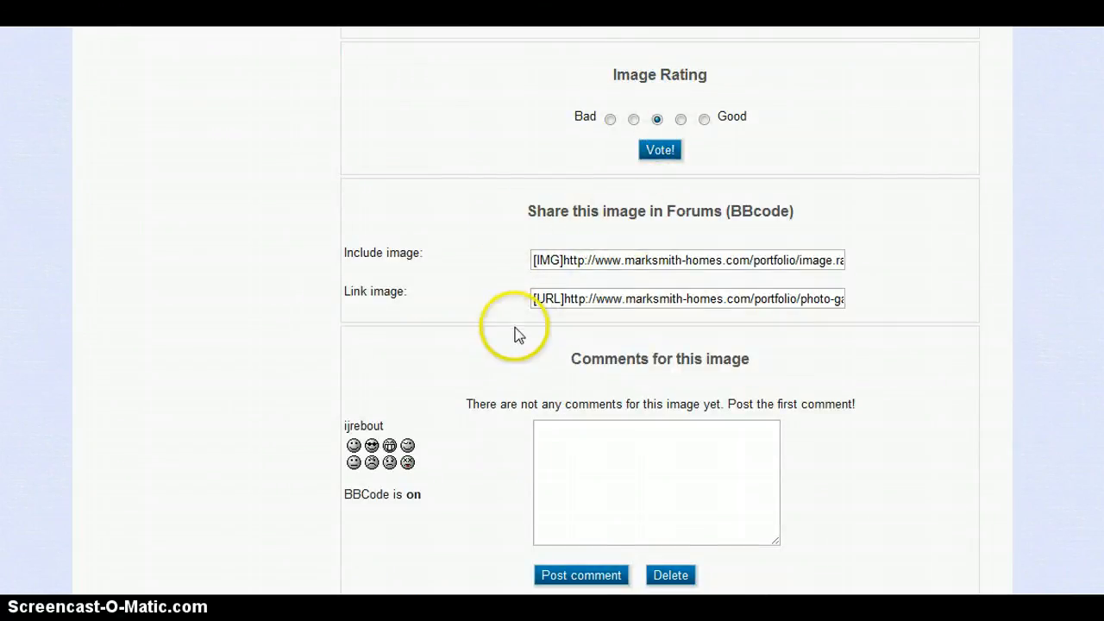
pyautogui.scroll(-2, 515, 330)
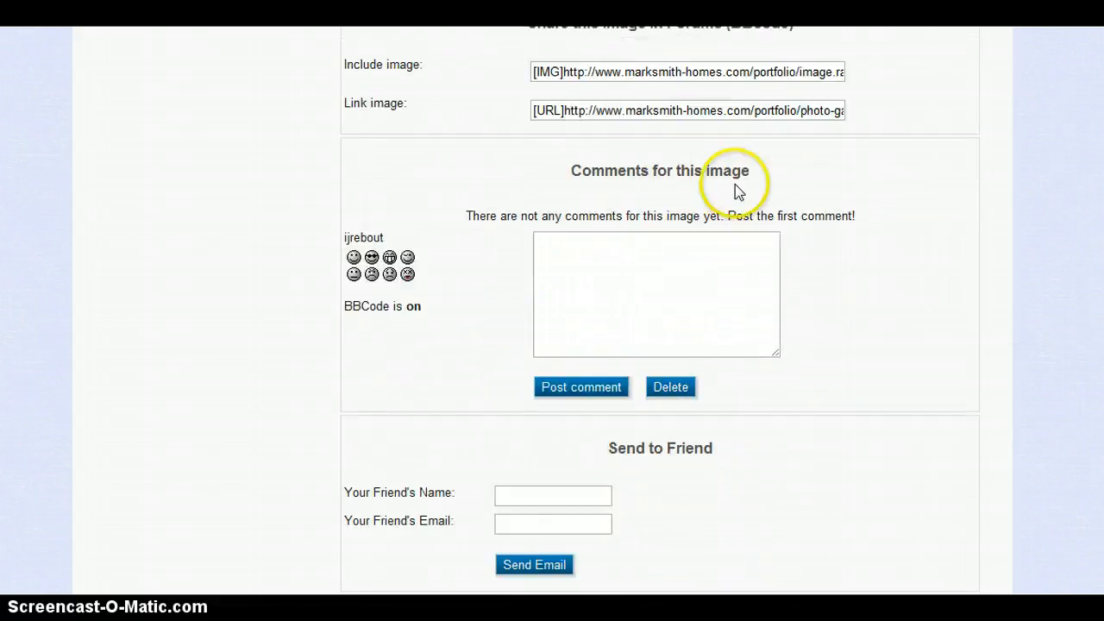
# Step: Put the cursor in the Comments box below the kitchen photo, then return toward the top of the page
pyautogui.click(598, 278)
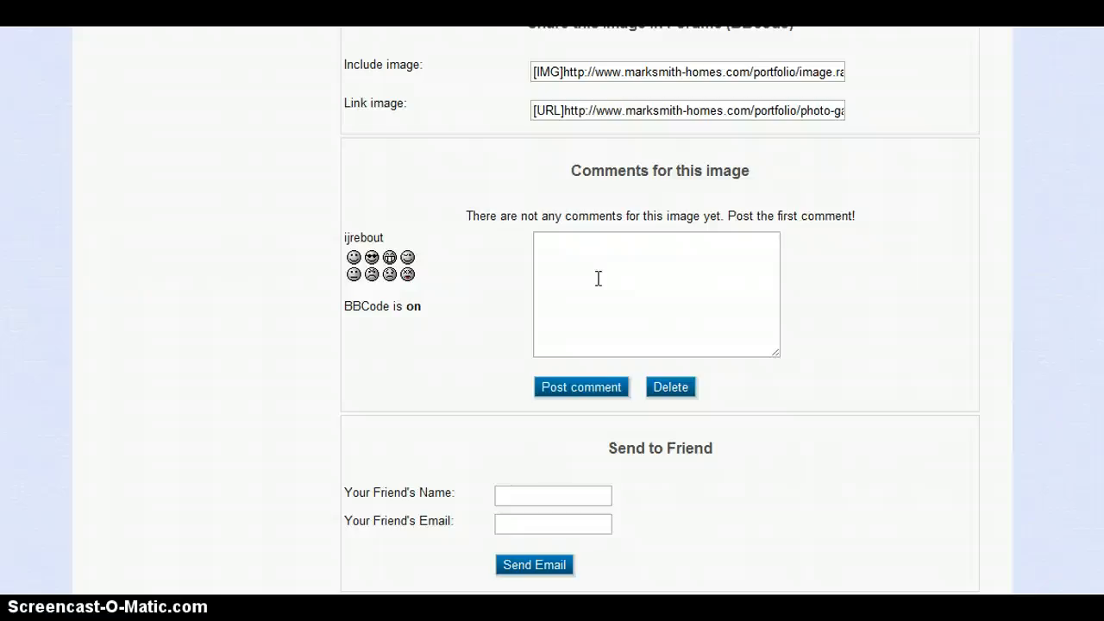
pyautogui.scroll(-1, 588, 278)
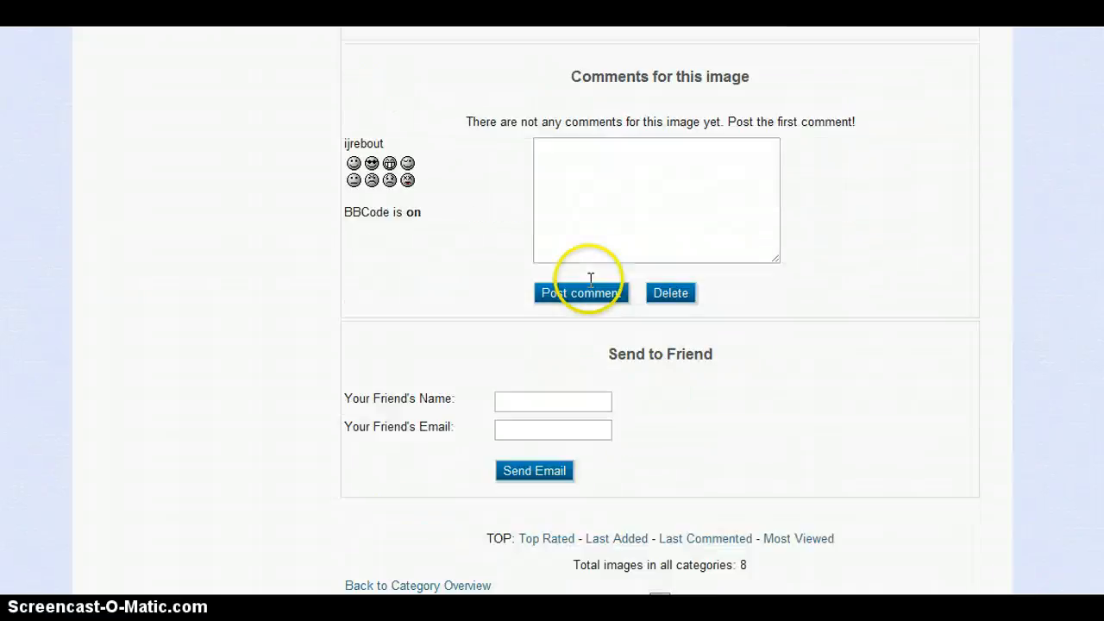
pyautogui.scroll(12, 588, 278)
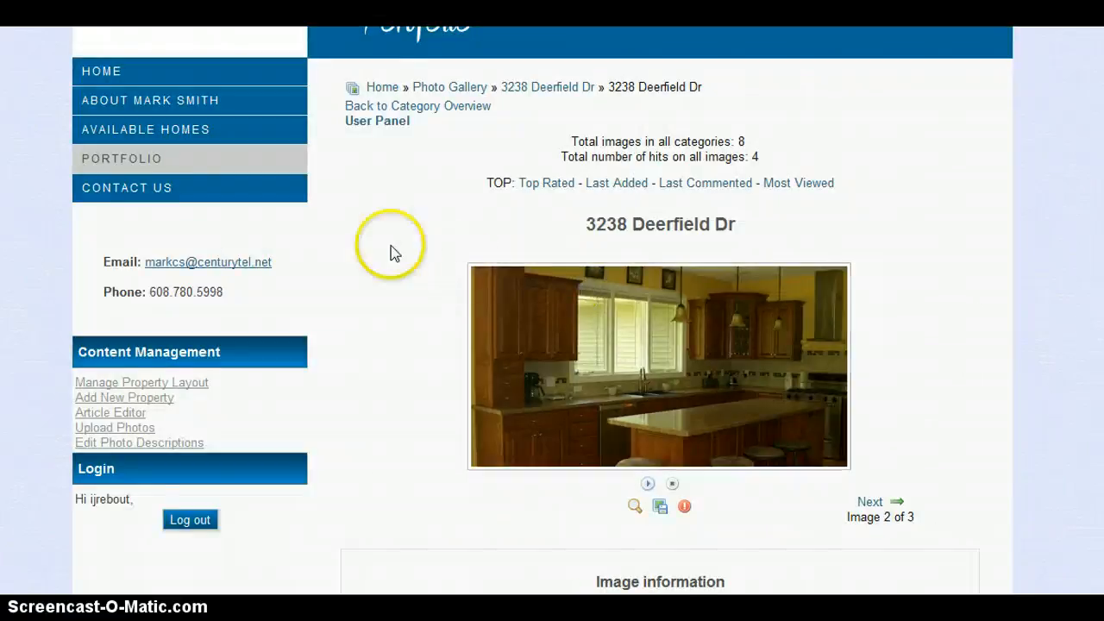
pyautogui.scroll(1, 390, 250)
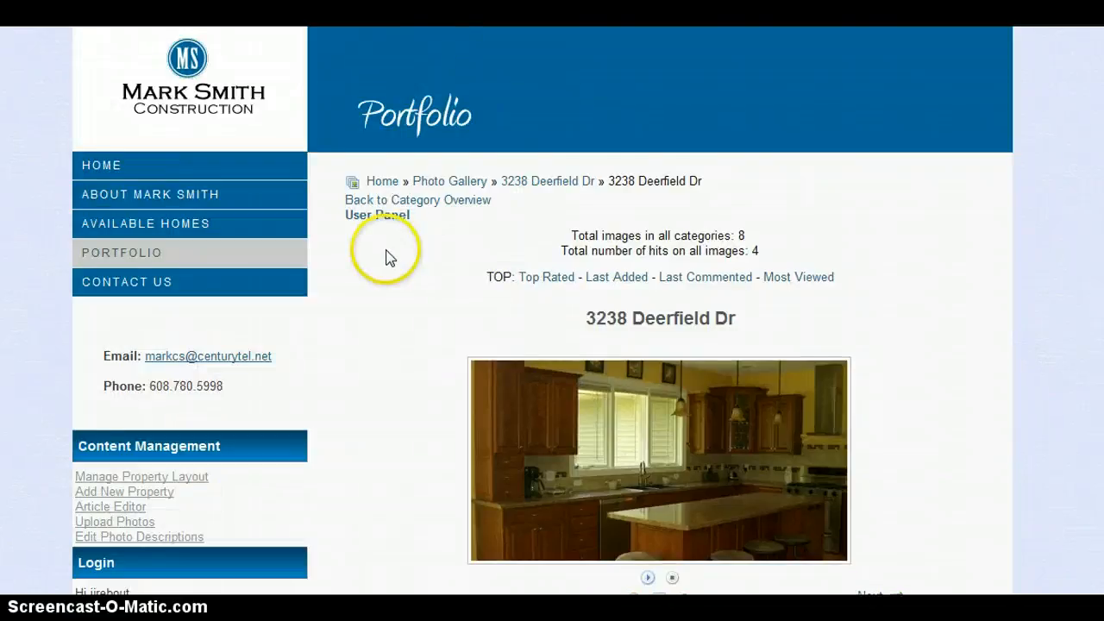
pyautogui.scroll(-2, 387, 252)
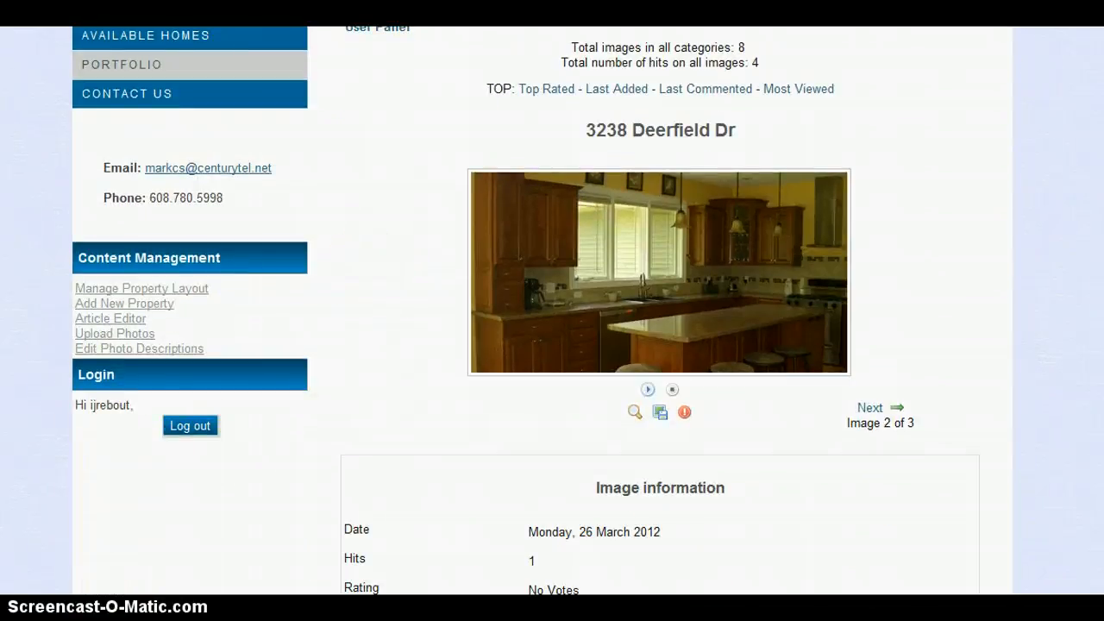